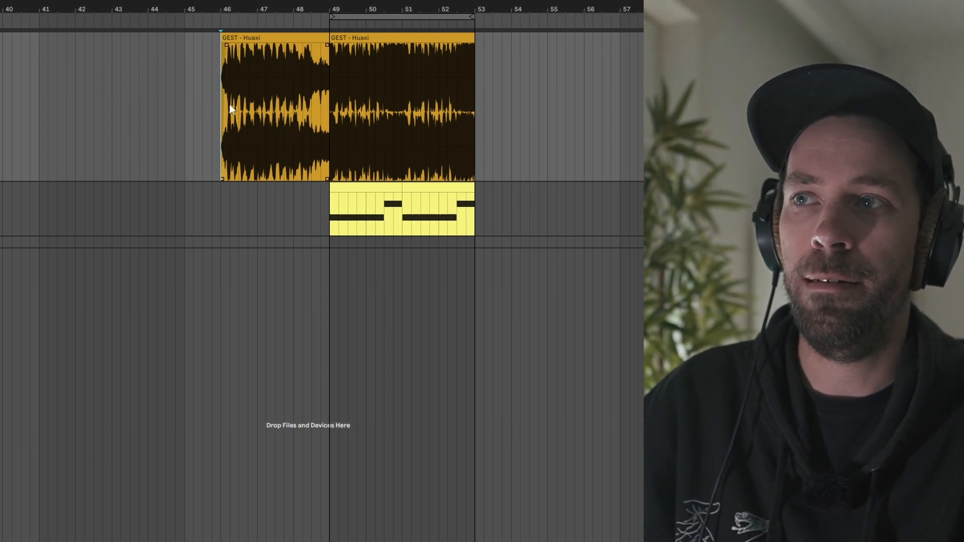
# Audition the reference clip, then play back from a new start point on the MIDI track
pyautogui.press('space')
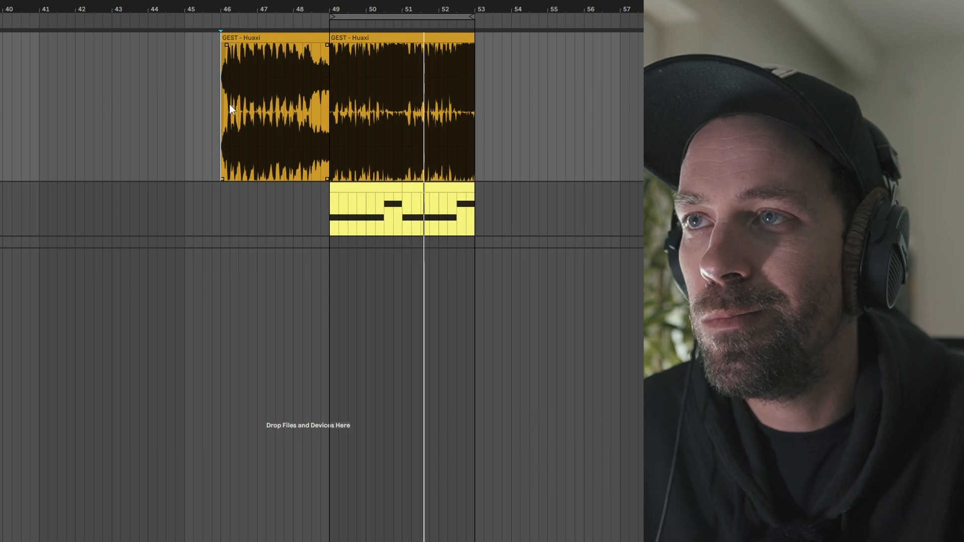
pyautogui.press('space')
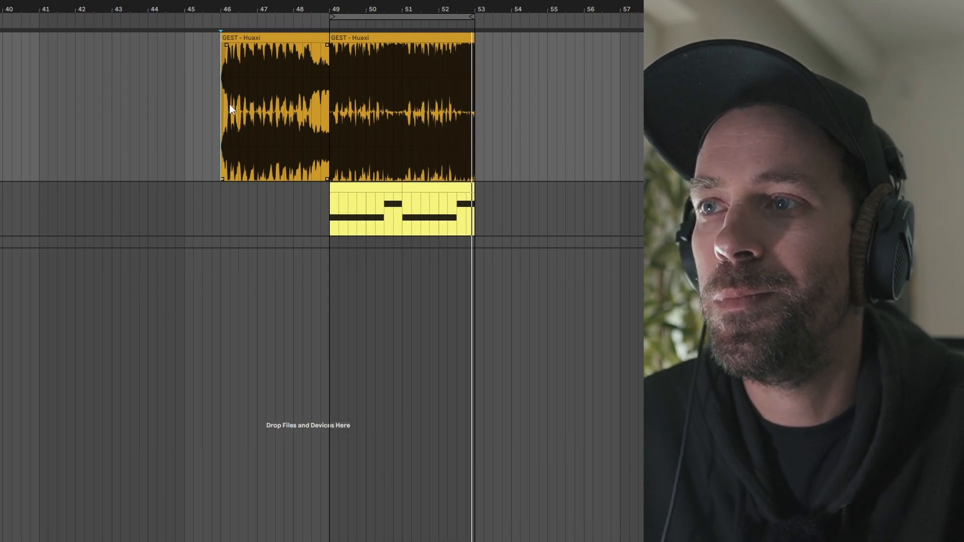
pyautogui.click(279, 87)
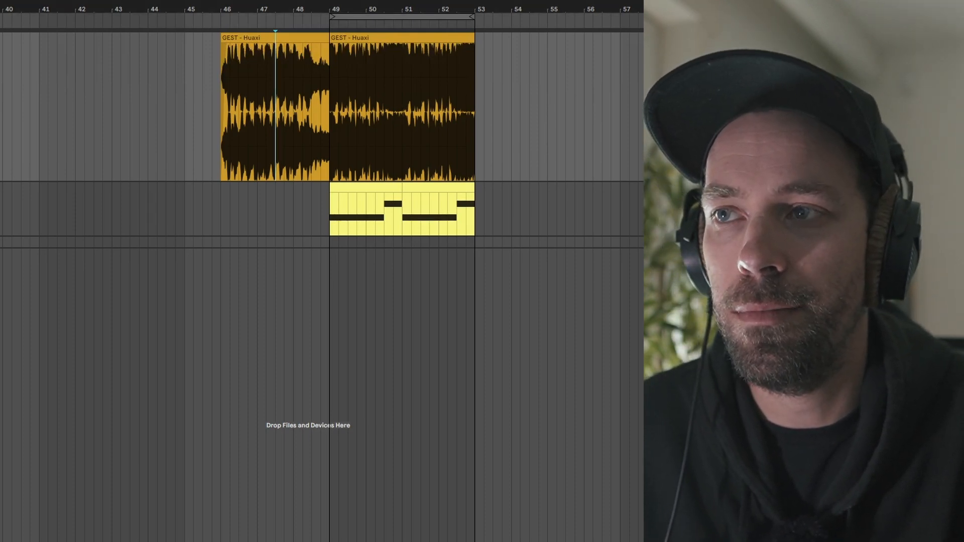
pyautogui.click(231, 203)
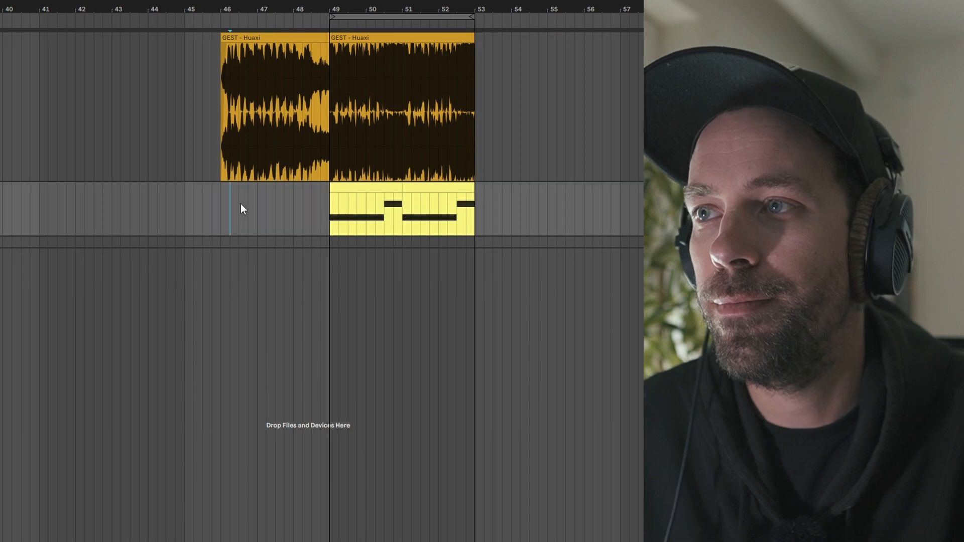
pyautogui.press('space')
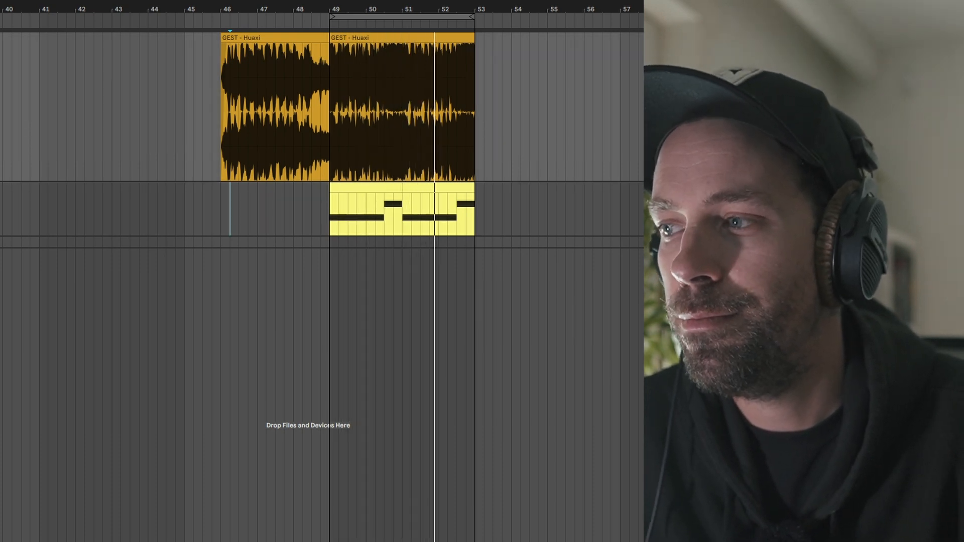
# Raise the low cut on the reference track's Pro-Q 3 to 386.63 Hz
pyautogui.hotkey('ctrl', 'alt', 'p')
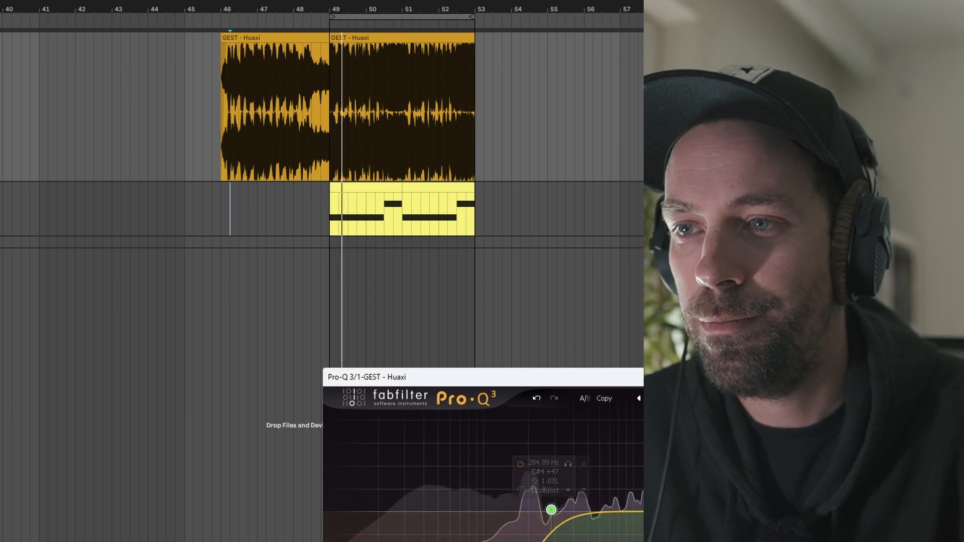
pyautogui.moveTo(551, 510); pyautogui.dragTo(570, 507)
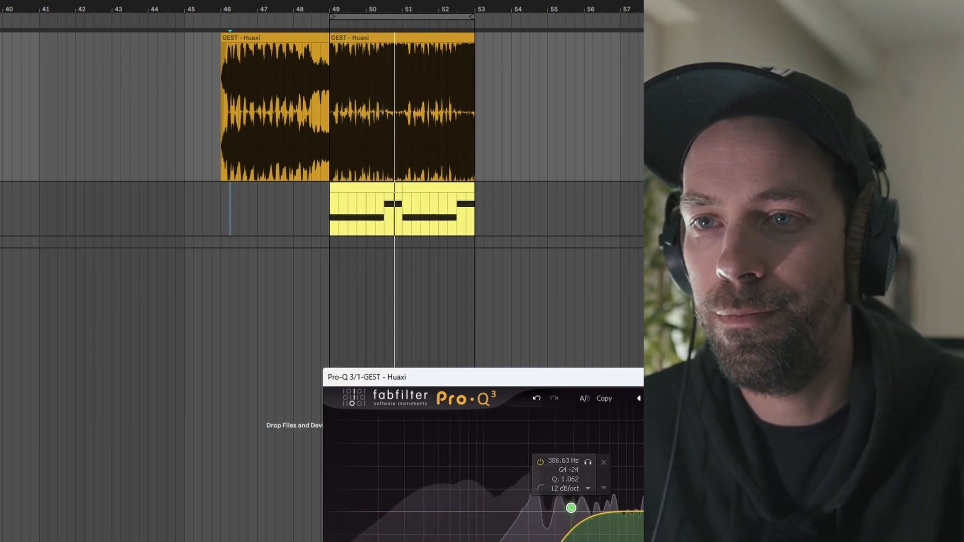
pyautogui.hotkey('ctrl', 'alt', 'p')
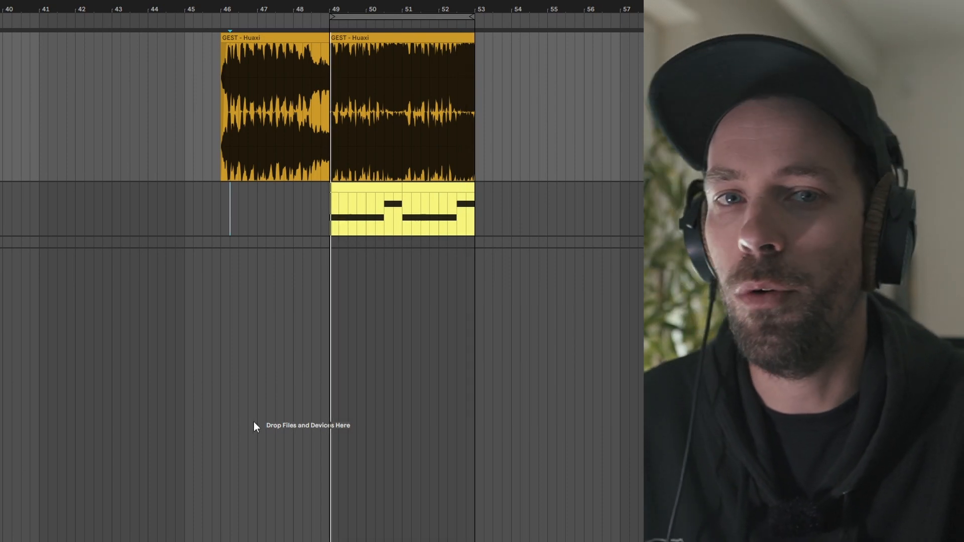
# On the MIDI bass track, load the Basic Shapes wavetable into Serum's oscillator A
pyautogui.click(733, 188)
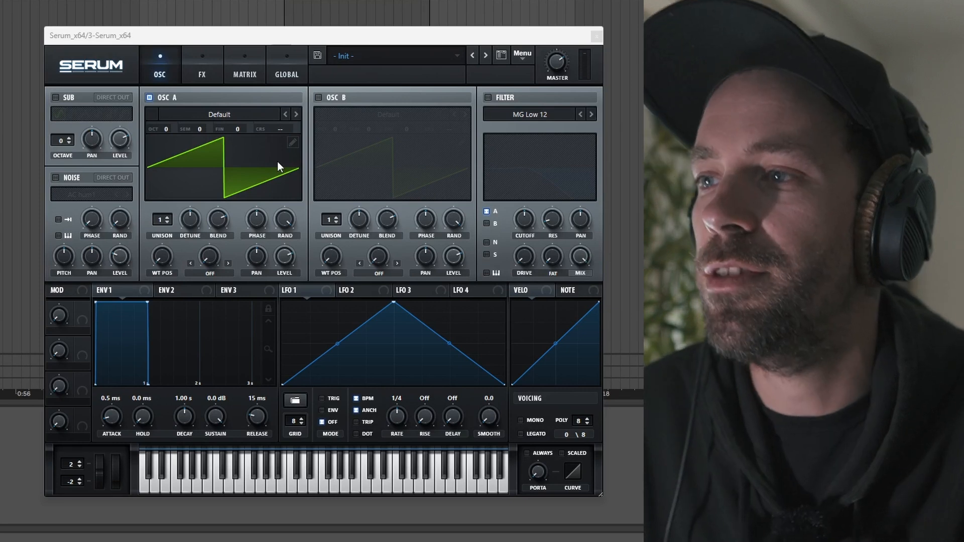
pyautogui.click(211, 120)
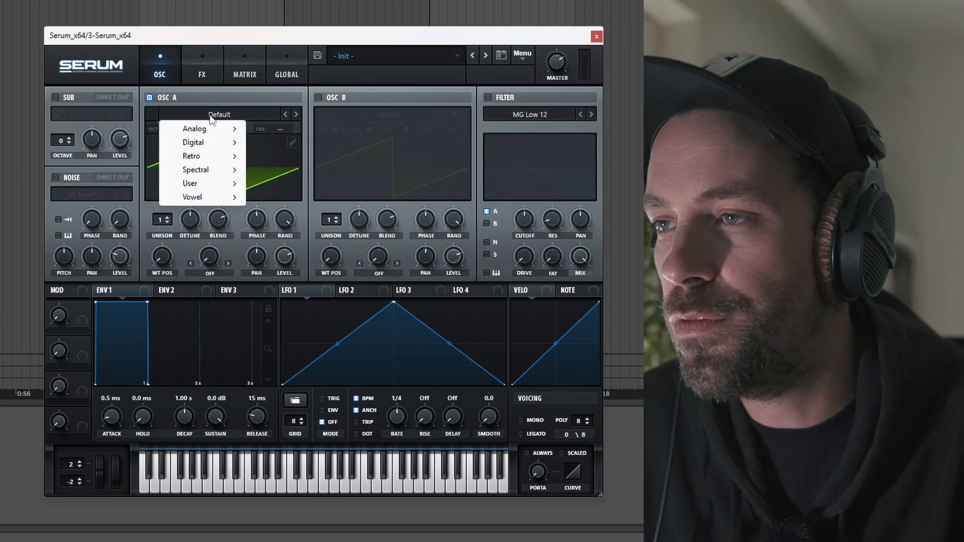
pyautogui.moveTo(206, 129)
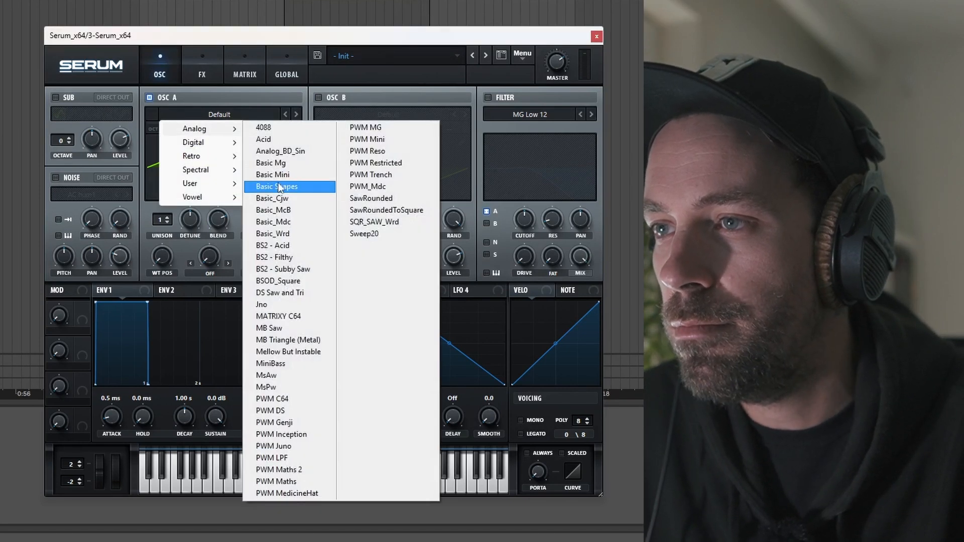
pyautogui.click(279, 186)
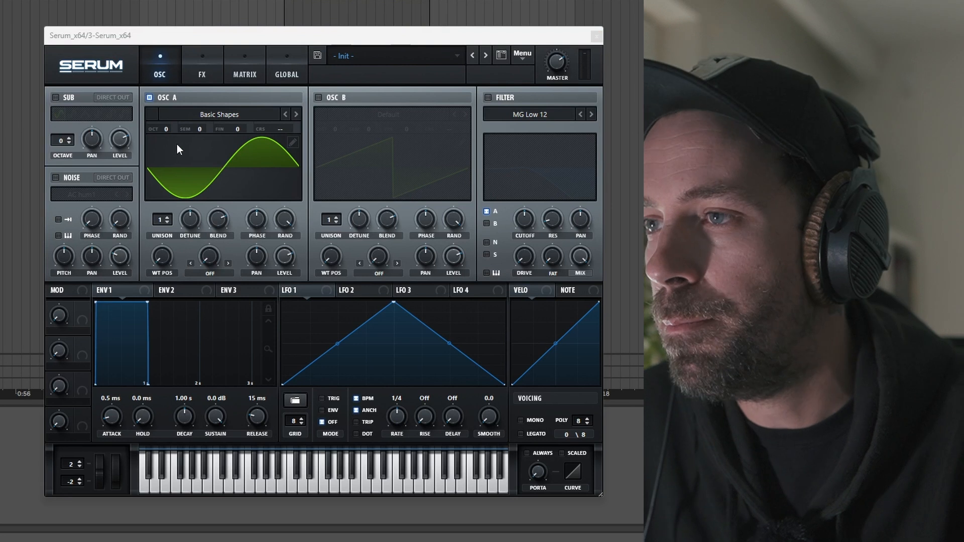
# Drop oscillator A to octave -3 and set its phase randomisation to zero
pyautogui.moveTo(166, 129); pyautogui.dragTo(164, 144)
pyautogui.moveTo(166, 179); pyautogui.dragTo(166, 187)
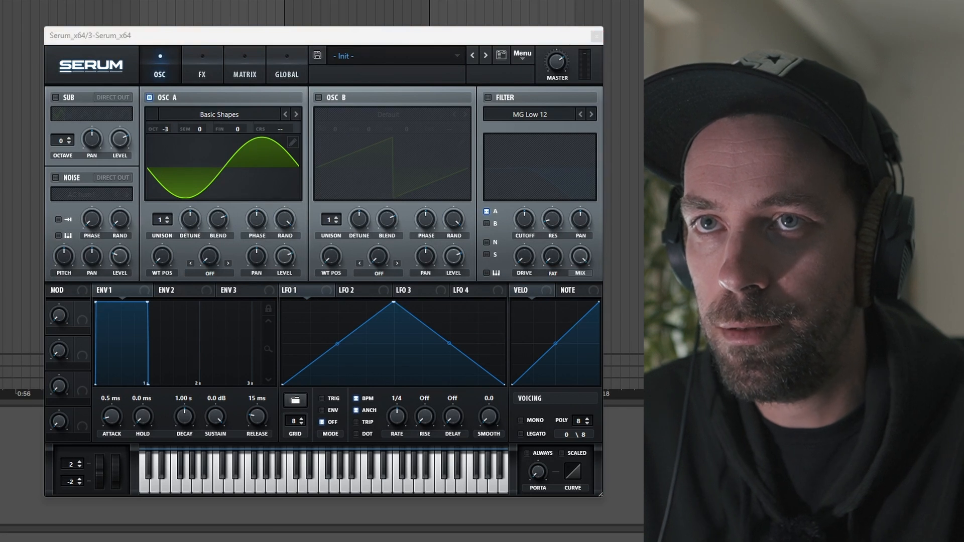
pyautogui.press('space')
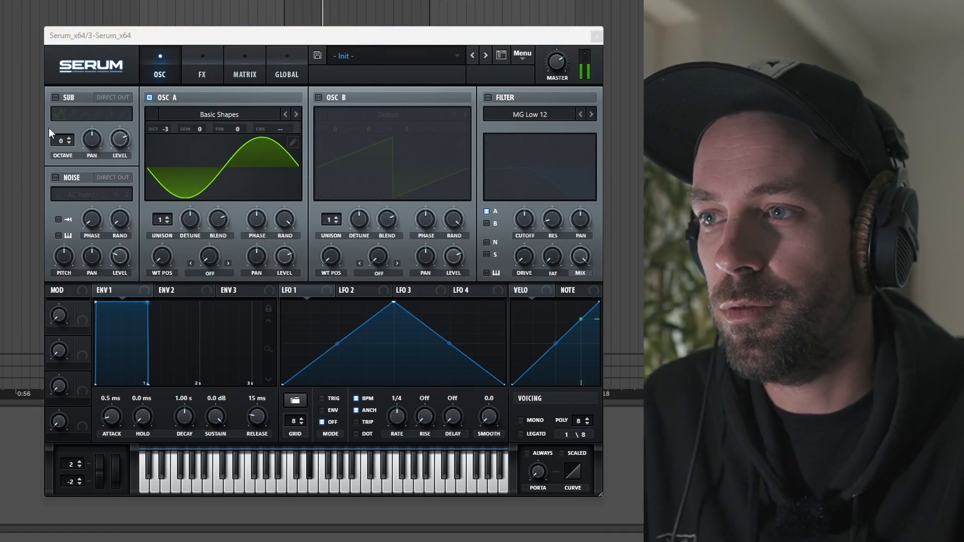
pyautogui.moveTo(284, 221); pyautogui.dragTo(296, 401)
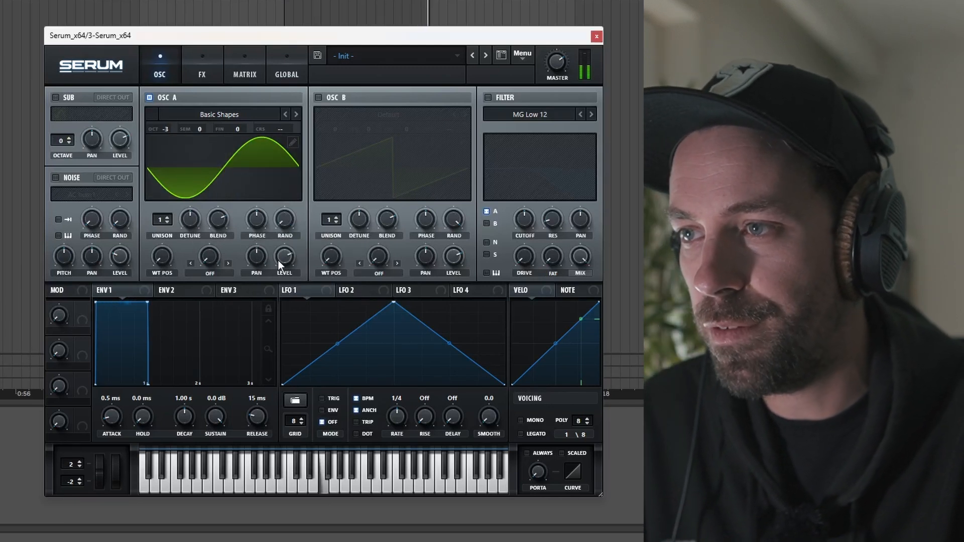
# Enable oscillator B with the Basic Shapes wavetable
pyautogui.click(322, 97)
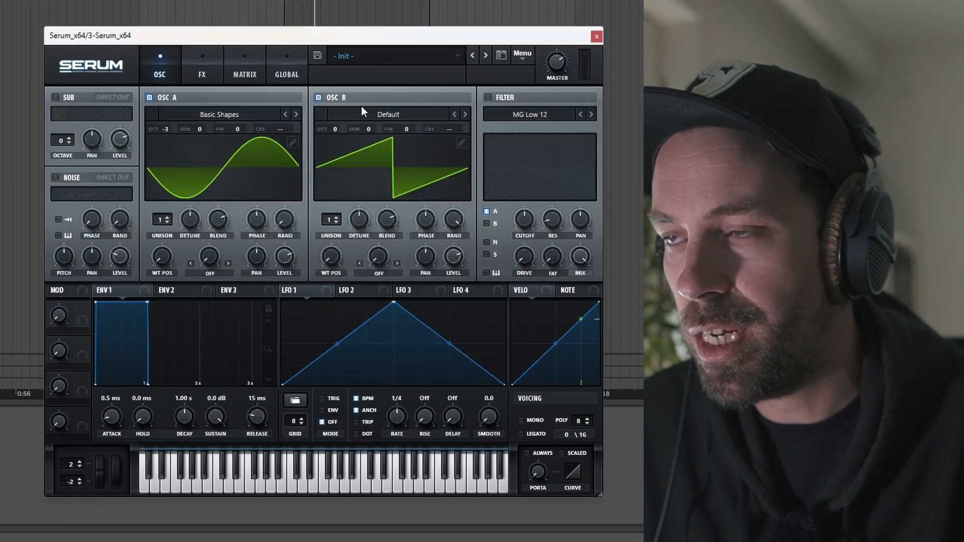
pyautogui.click(378, 118)
pyautogui.moveTo(374, 128)
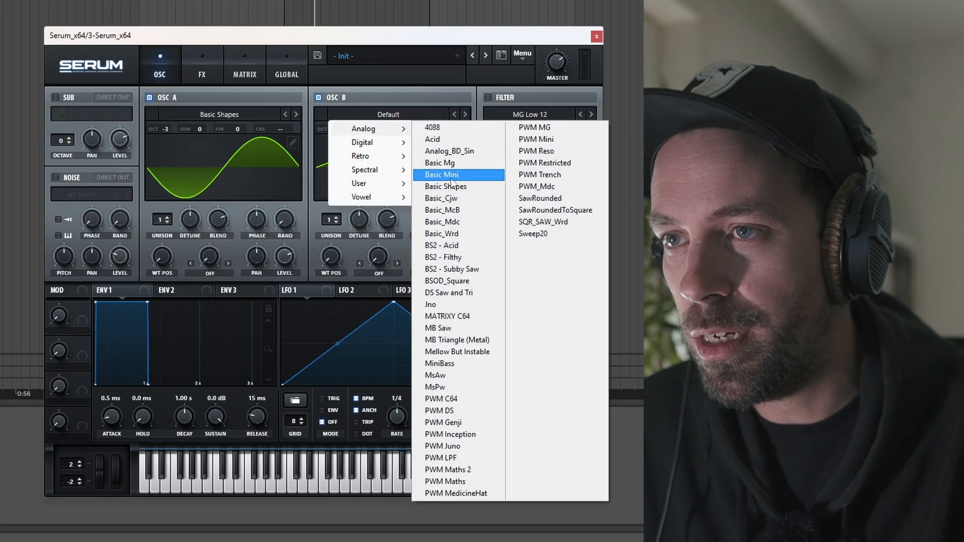
pyautogui.click(442, 177)
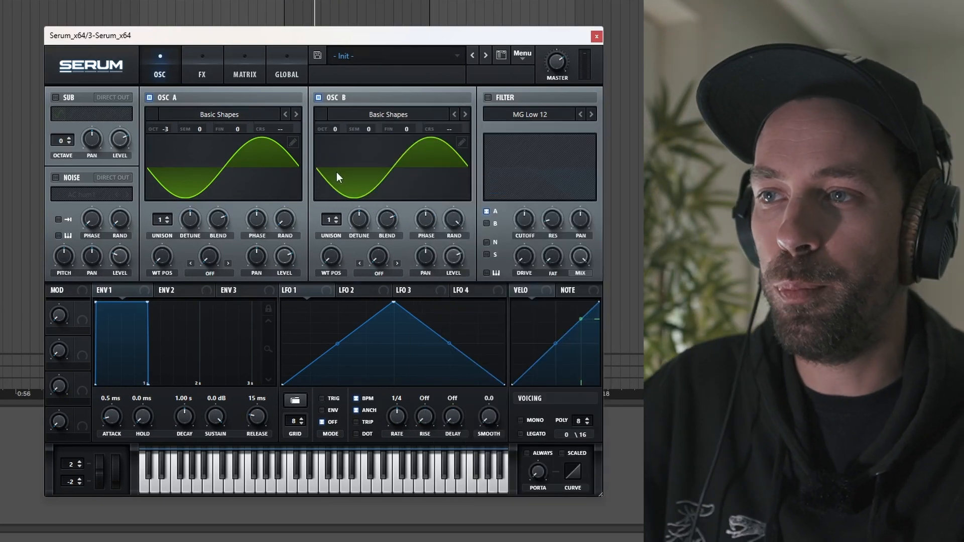
# Set oscillator A's fundamental harmonic to full strength for a pure sine
pyautogui.click(293, 142)
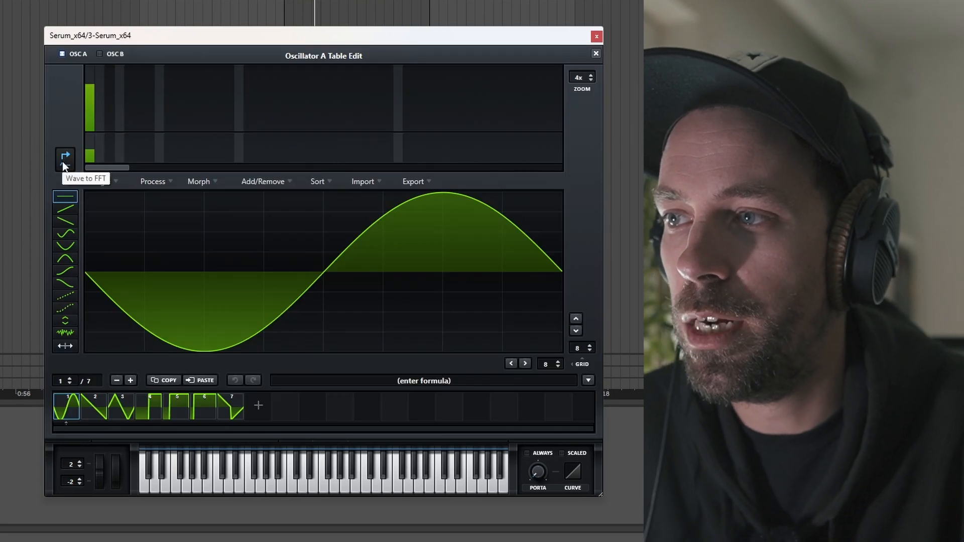
pyautogui.moveTo(91, 99); pyautogui.dragTo(86, 53)
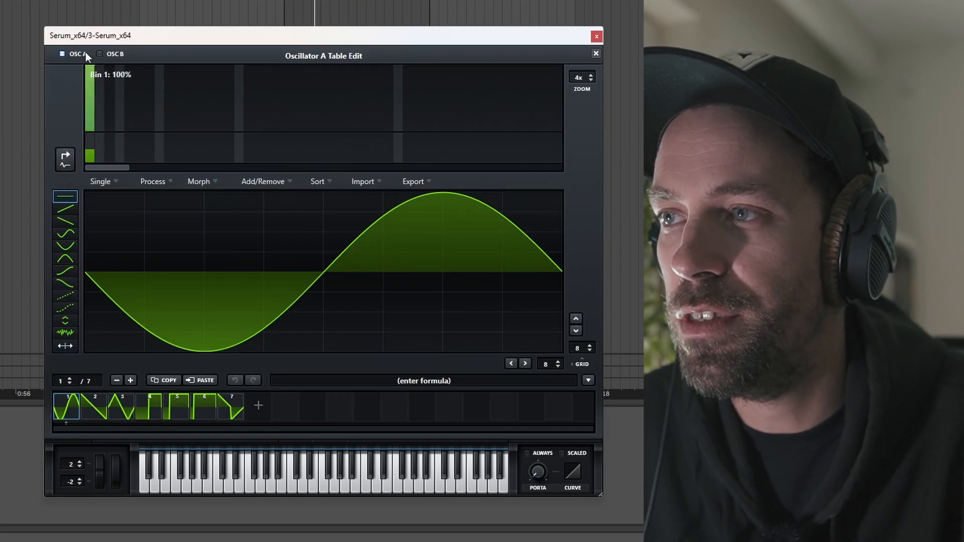
pyautogui.click(596, 53)
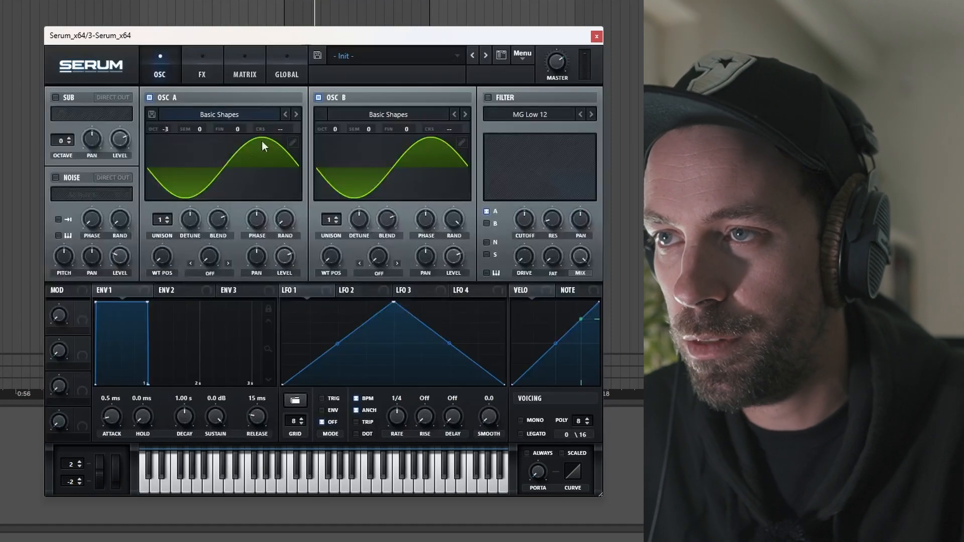
# Replace oscillator B's fundamental with a third harmonic at about 26% and drop it two octaves
pyautogui.click(461, 142)
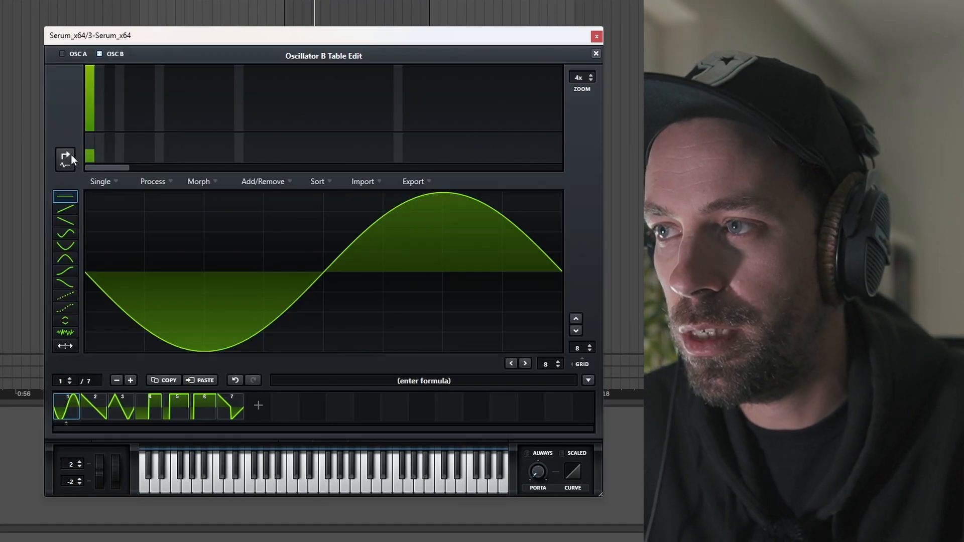
pyautogui.moveTo(94, 102); pyautogui.dragTo(88, 137)
pyautogui.click(107, 101)
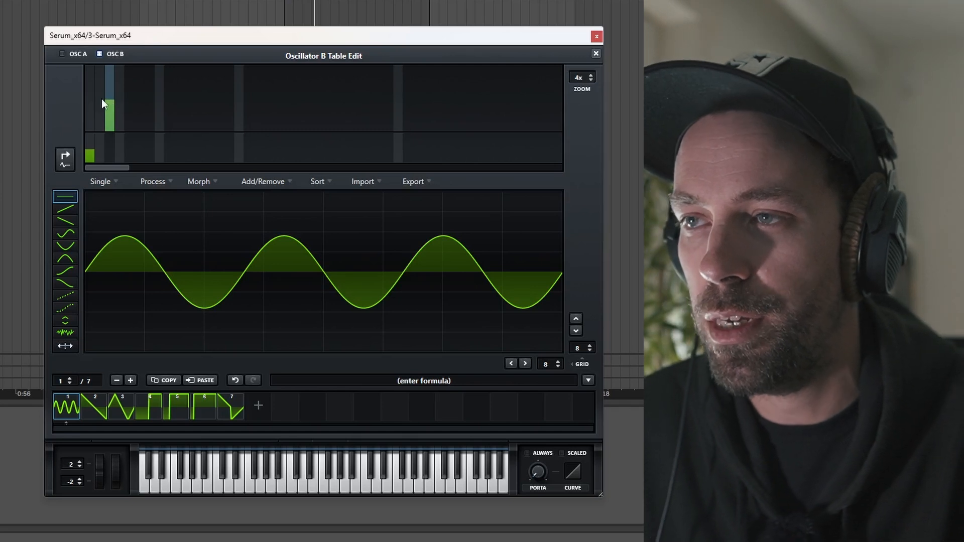
pyautogui.click(108, 105)
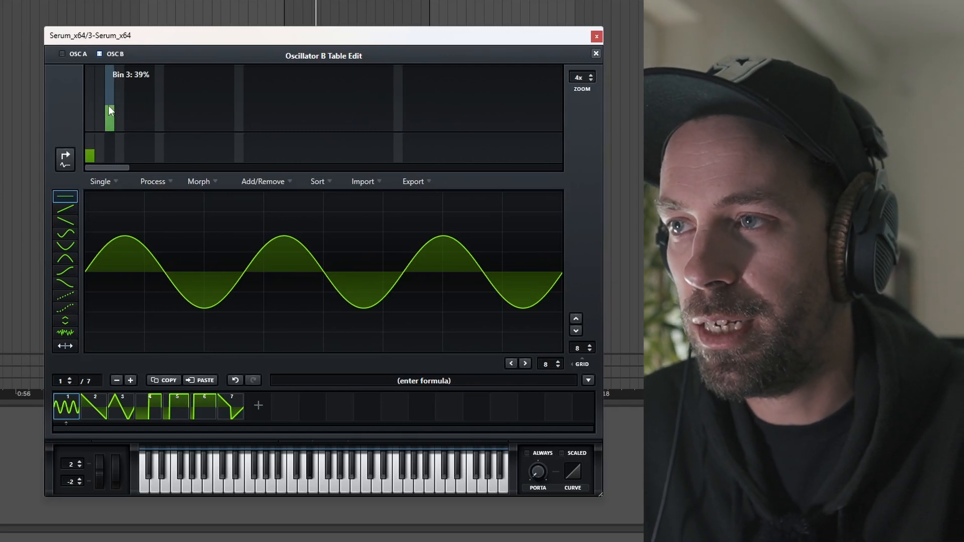
pyautogui.click(595, 55)
pyautogui.moveTo(330, 128); pyautogui.dragTo(335, 160)
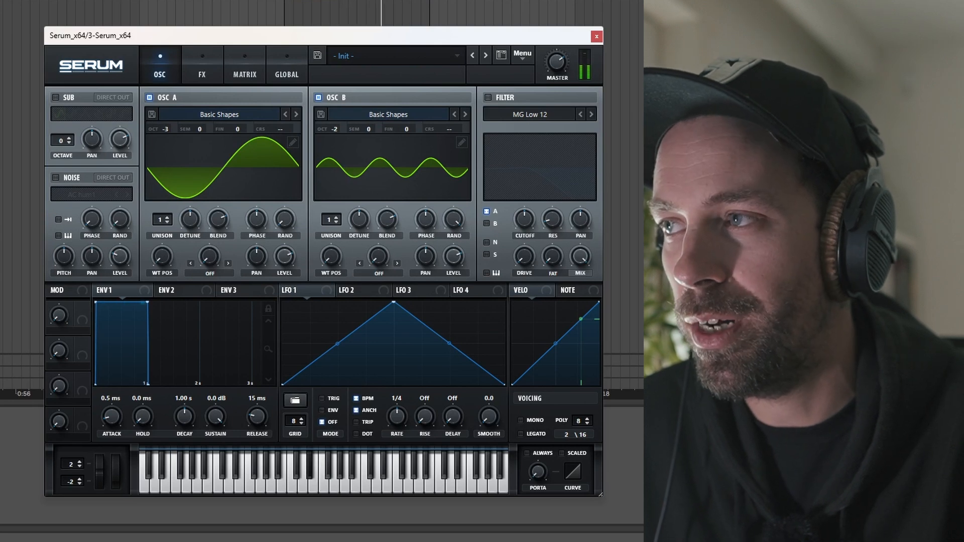
# Swap oscillator B's third harmonic for a quieter second harmonic
pyautogui.click(459, 141)
pyautogui.click(100, 102)
pyautogui.moveTo(111, 117); pyautogui.dragTo(110, 131)
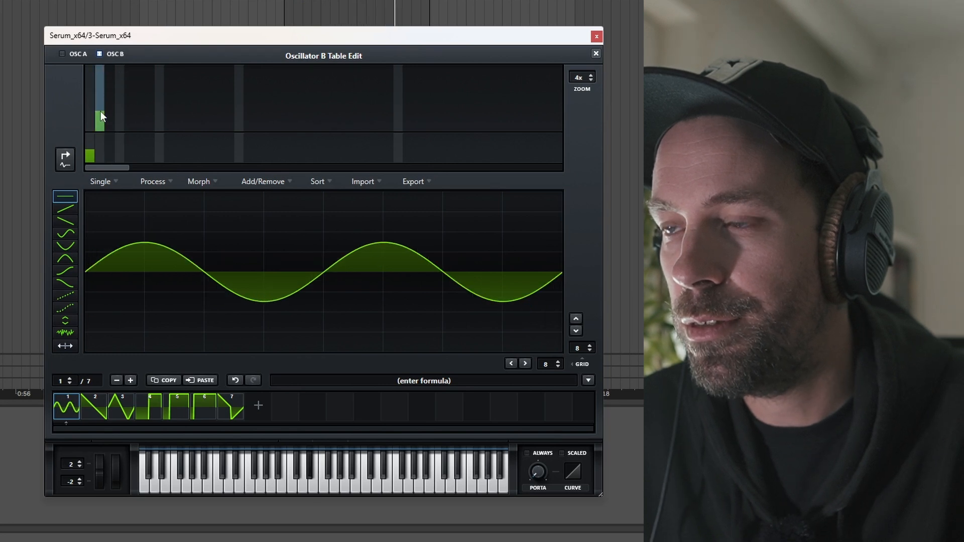
pyautogui.click(101, 110)
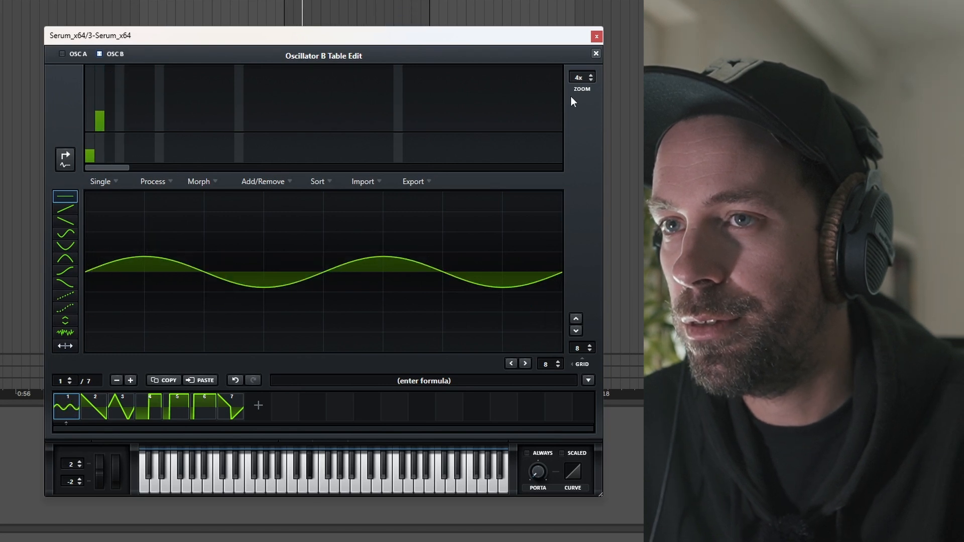
pyautogui.click(595, 55)
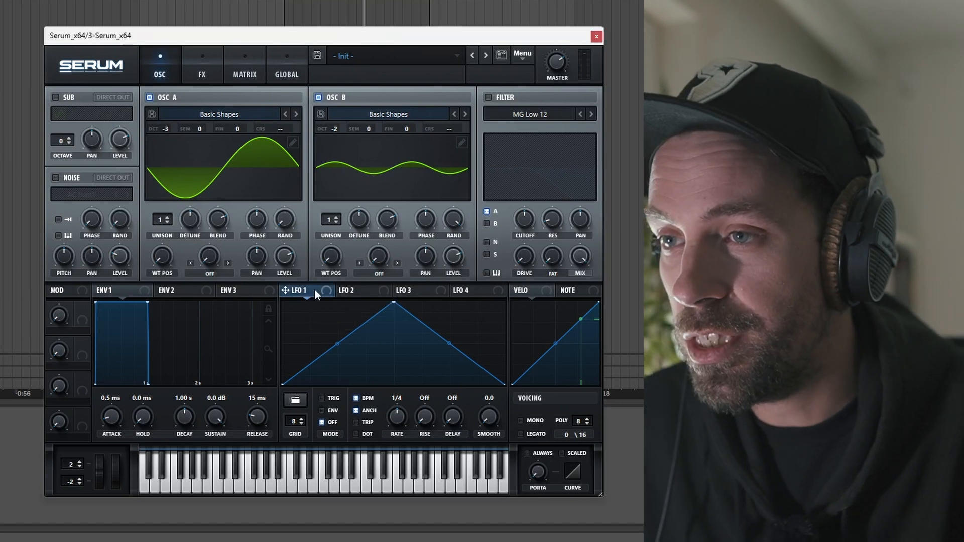
# Make LFO 1 retrigger per note at a dotted 1/8 rate, peak moved early
pyautogui.moveTo(393, 301); pyautogui.dragTo(309, 324)
pyautogui.click(322, 398)
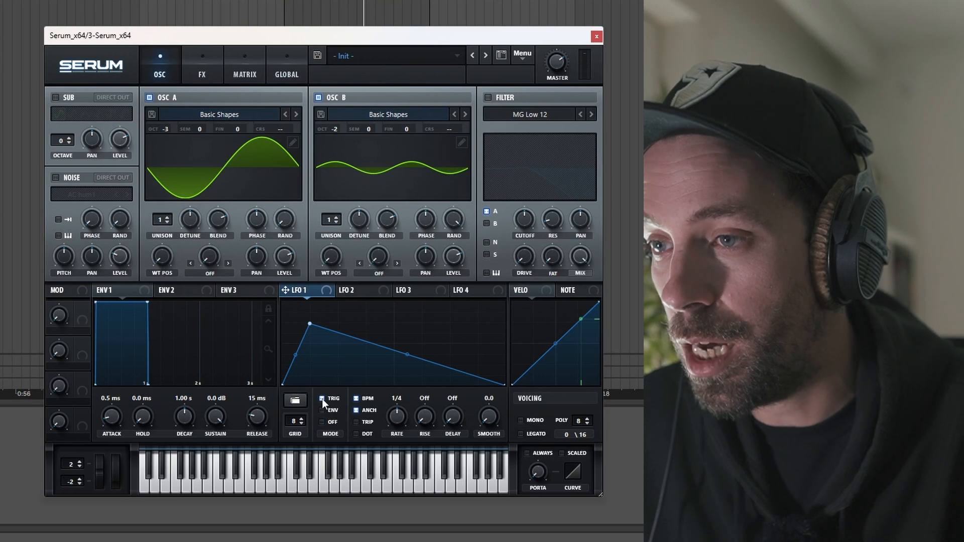
pyautogui.click(357, 434)
pyautogui.moveTo(400, 418); pyautogui.dragTo(401, 410)
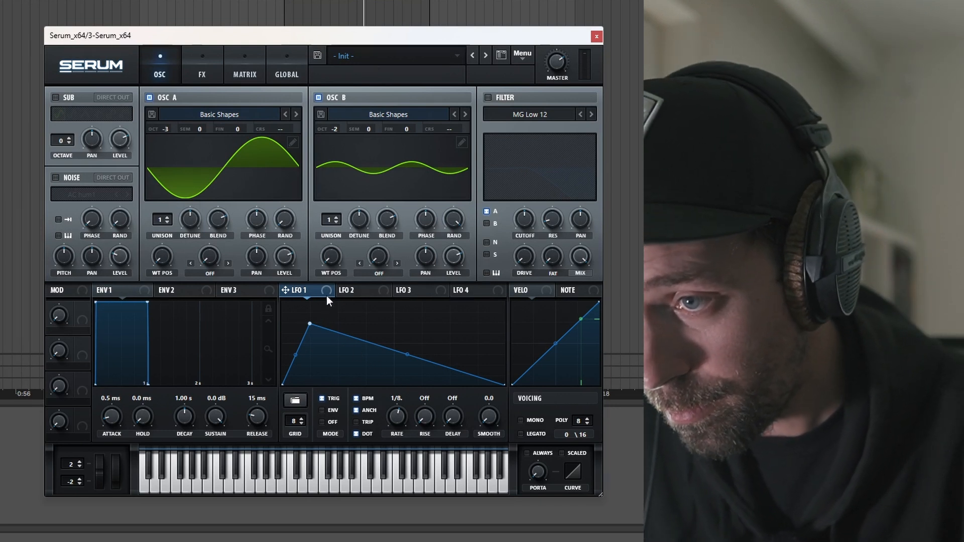
# Route LFO 1 to oscillator A's level and move its peak later while playing
pyautogui.moveTo(324, 291); pyautogui.dragTo(278, 257)
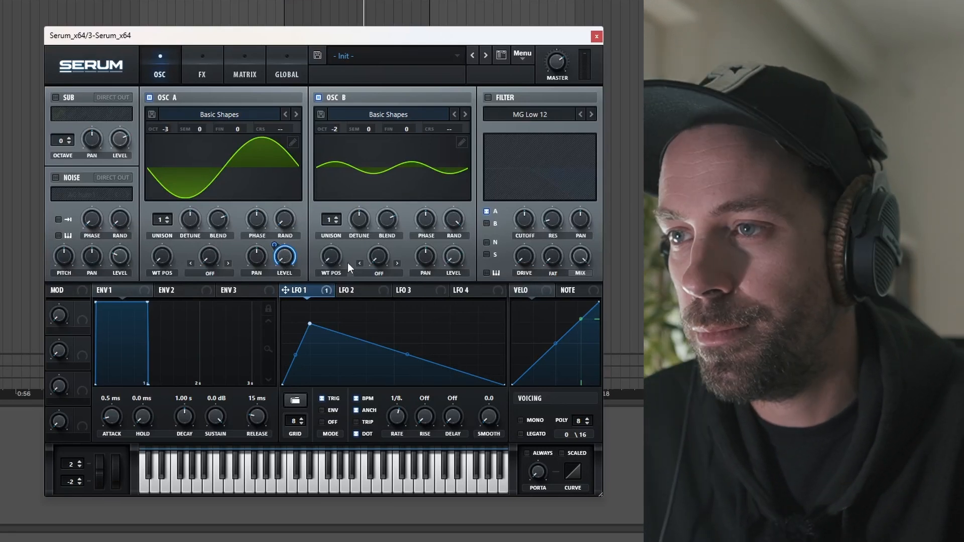
pyautogui.press('space')
pyautogui.moveTo(309, 325); pyautogui.dragTo(337, 314)
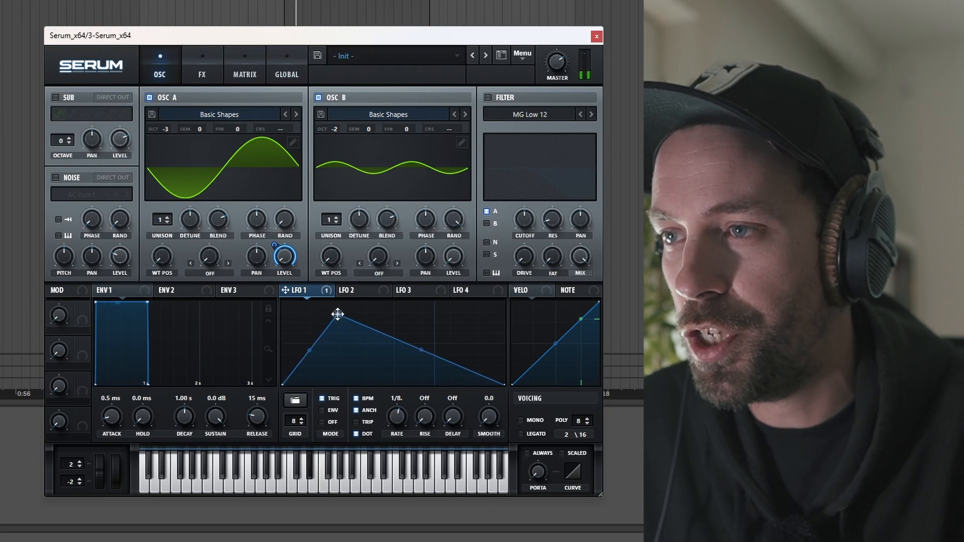
pyautogui.click(214, 274)
# Give oscillator A FM (From B) warp modulated by LFO 1, raise the amount, and enable the filter
pyautogui.click(227, 215)
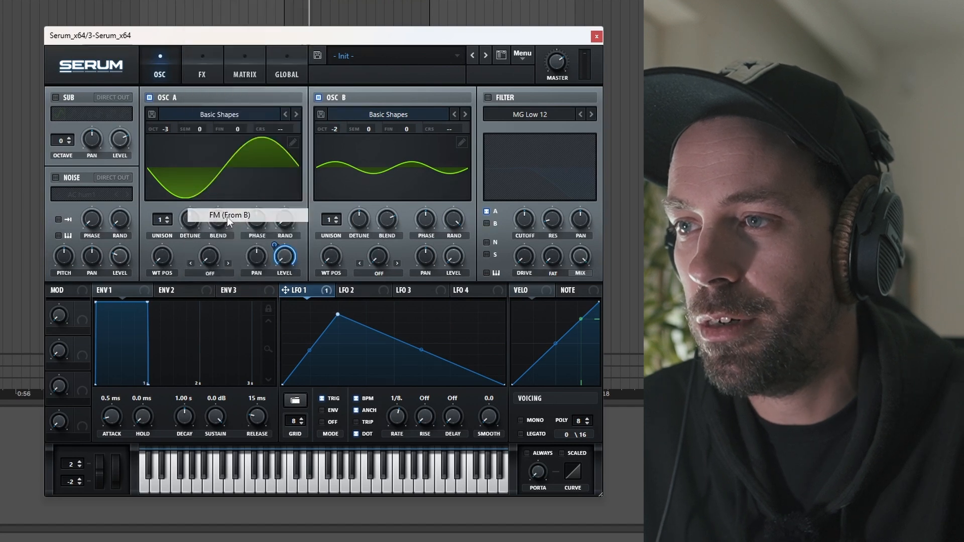
pyautogui.moveTo(207, 257); pyautogui.dragTo(207, 290)
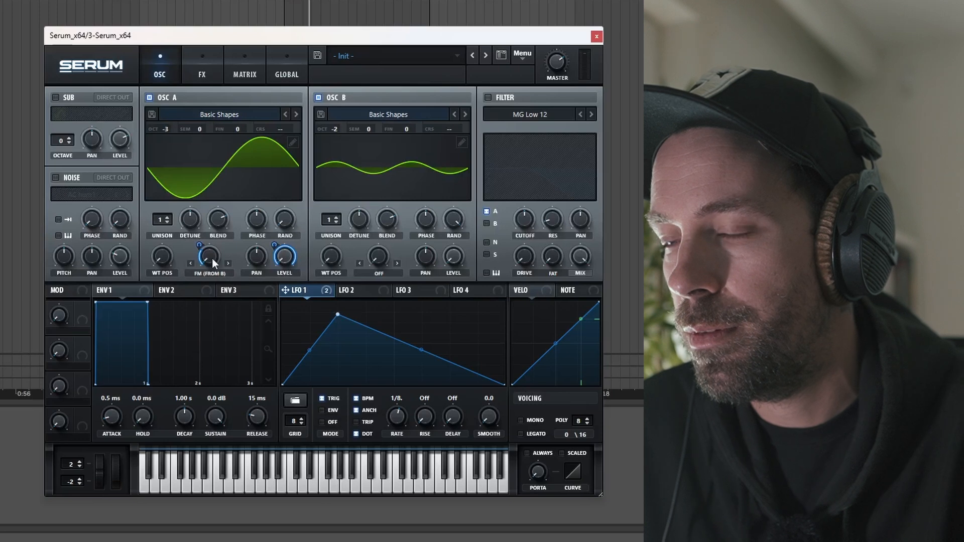
pyautogui.moveTo(206, 256)
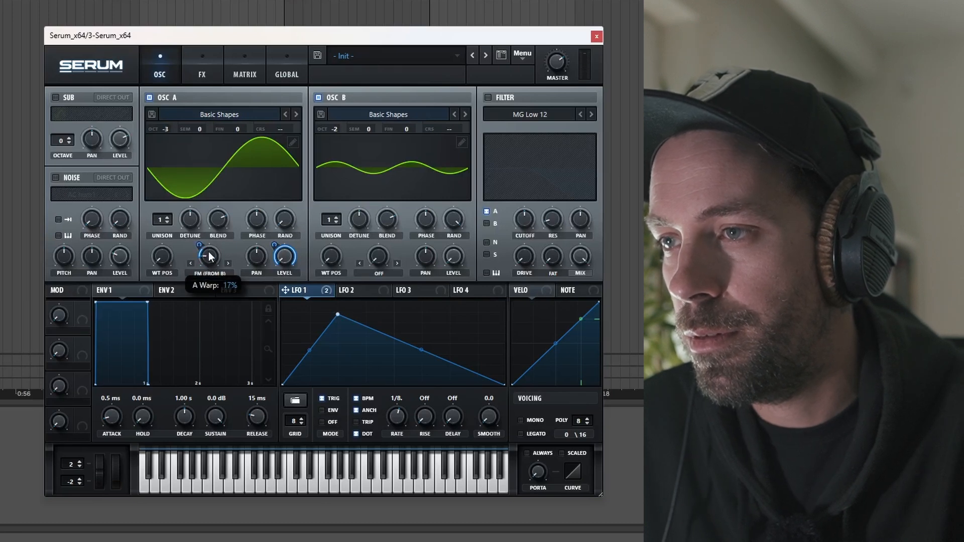
pyautogui.moveTo(207, 238); pyautogui.dragTo(206, 234)
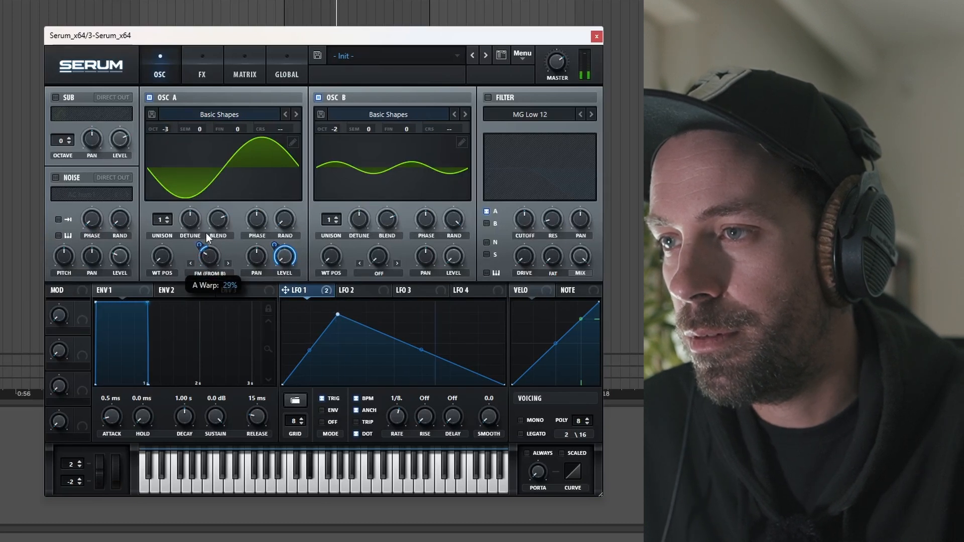
pyautogui.moveTo(212, 263)
pyautogui.mouseDown()
pyautogui.moveTo(200, 234)
pyautogui.moveTo(210, 270)
pyautogui.mouseUp()
pyautogui.moveTo(201, 246)
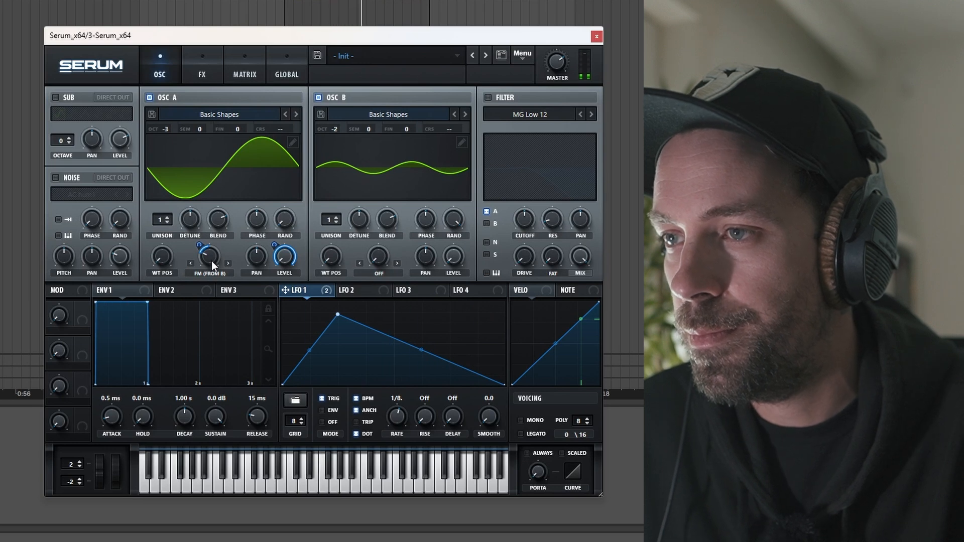
pyautogui.click(485, 97)
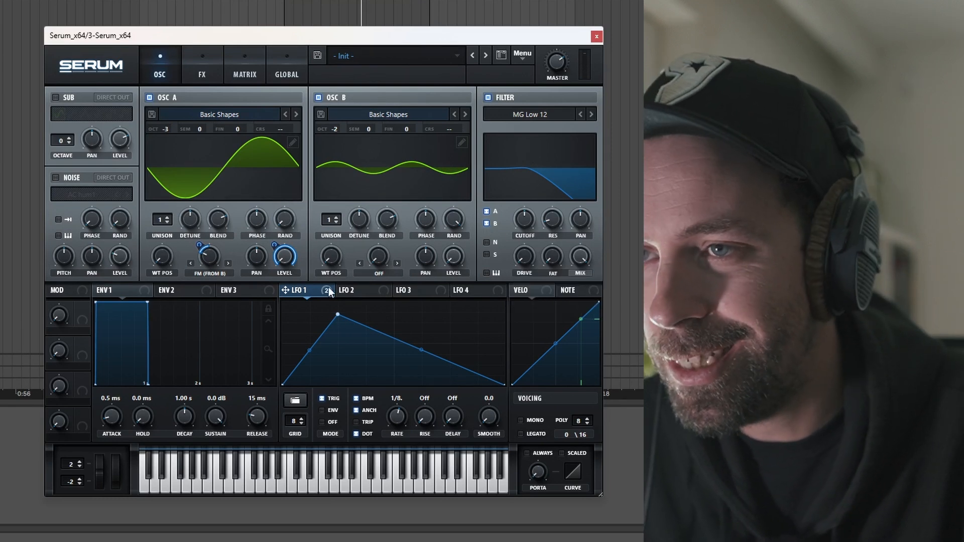
# Route LFO 1 to cutoff near 410 Hz with resonance, master at 83%, and raise the LFO peak
pyautogui.moveTo(285, 290); pyautogui.dragTo(514, 206)
pyautogui.moveTo(520, 252); pyautogui.dragTo(520, 259)
pyautogui.moveTo(521, 221); pyautogui.dragTo(529, 158)
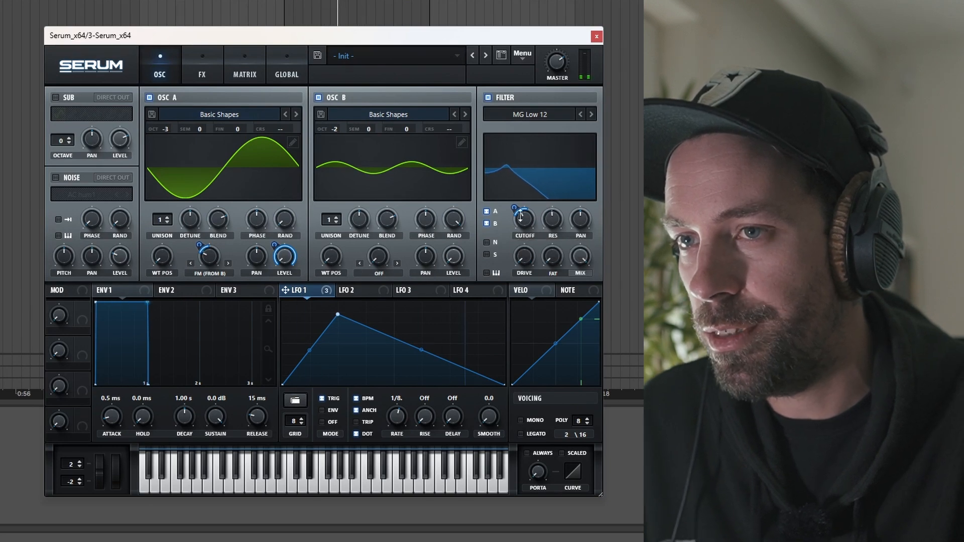
pyautogui.moveTo(523, 216); pyautogui.dragTo(523, 223)
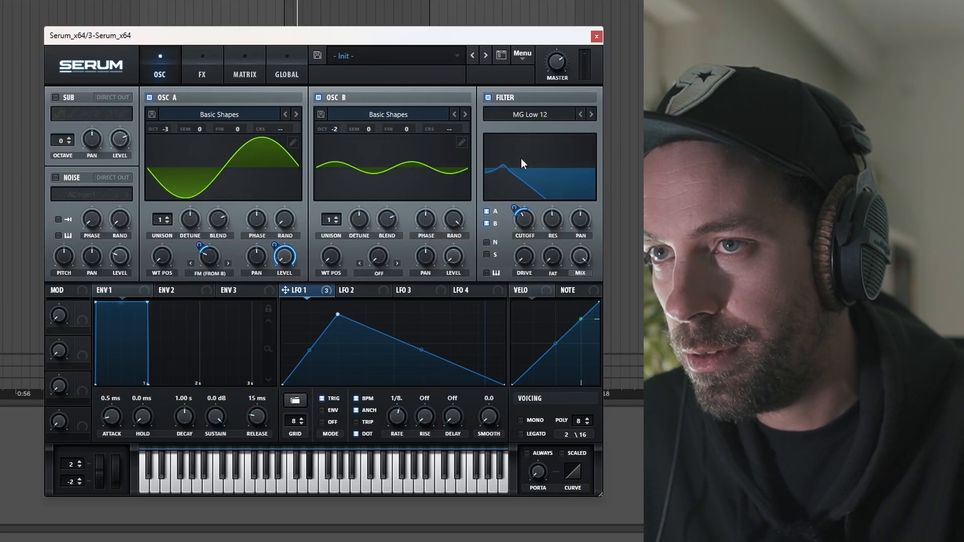
pyautogui.moveTo(551, 62); pyautogui.dragTo(545, 9)
pyautogui.moveTo(338, 317); pyautogui.dragTo(339, 311)
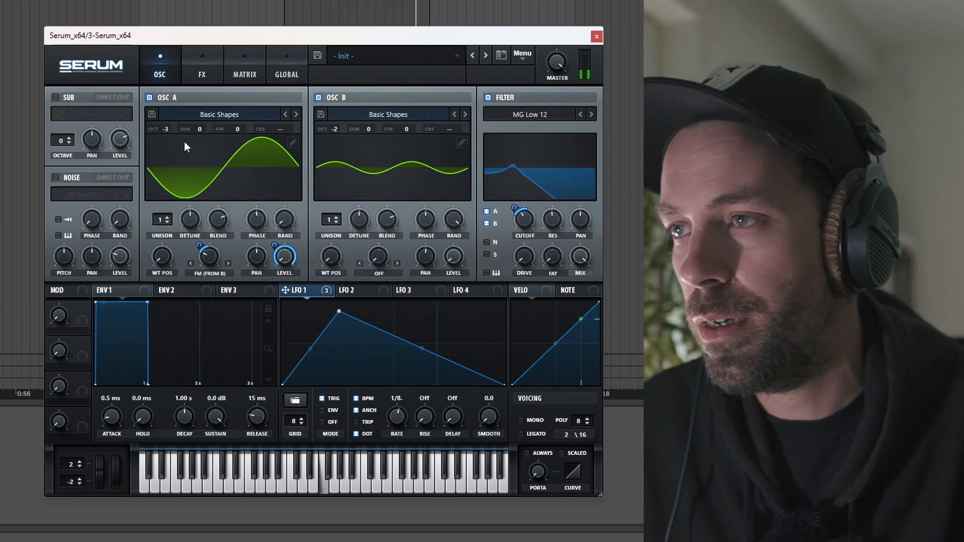
# Enable the sub oscillator at octave -3 with Direct Out and LFO 1 modulating its level
pyautogui.click(56, 97)
pyautogui.click(108, 99)
pyautogui.click(70, 143)
pyautogui.click(69, 142)
pyautogui.click(69, 143)
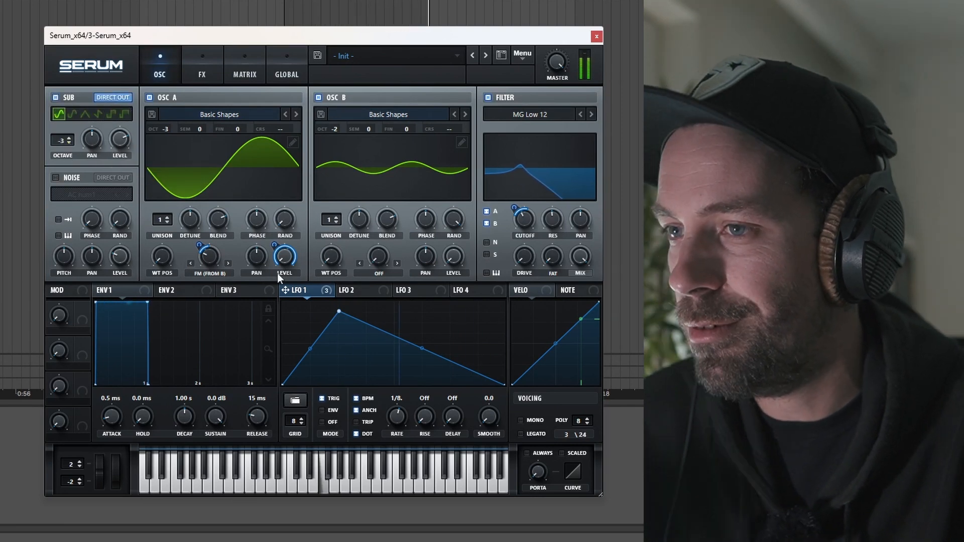
pyautogui.moveTo(122, 140); pyautogui.dragTo(121, 139)
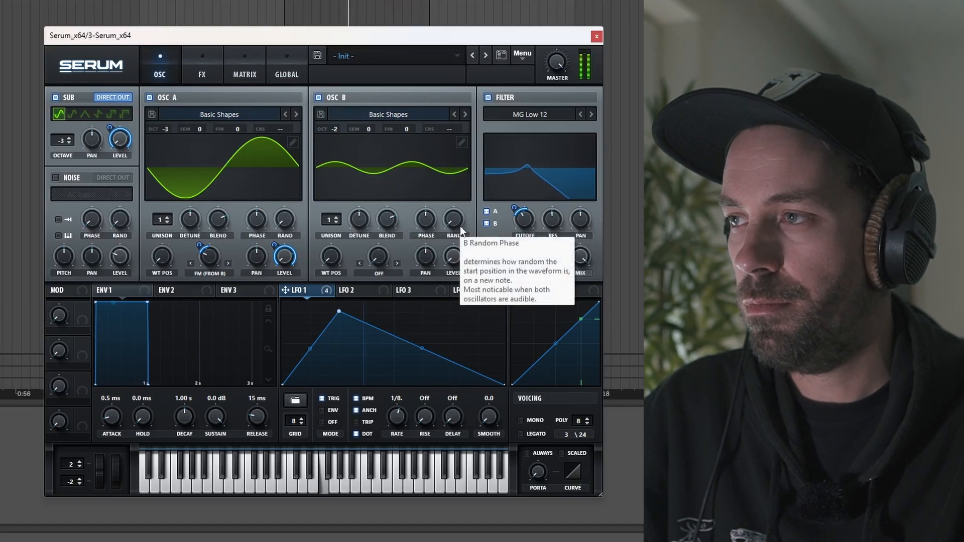
# Switch to Serum's FX rack and enable Tube distortion
pyautogui.click(20, 384)
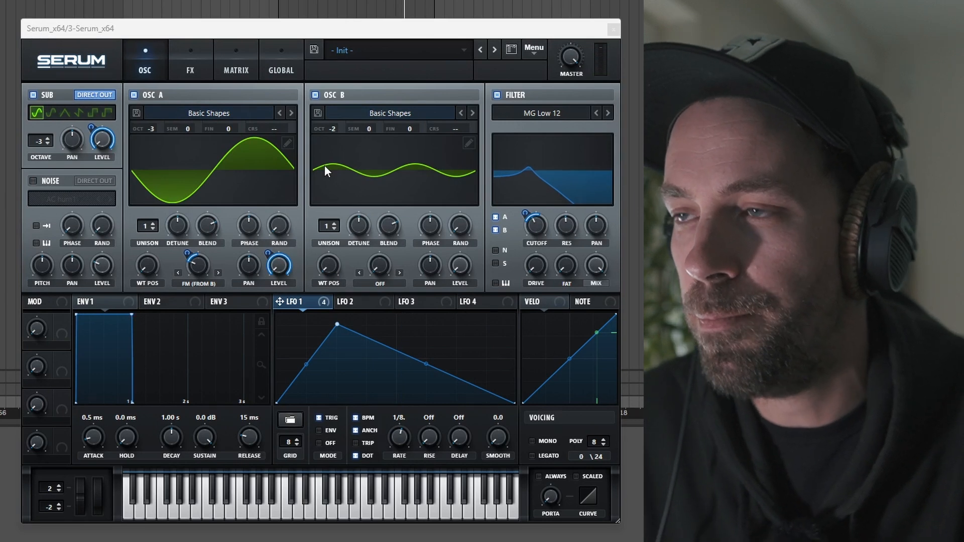
pyautogui.click(191, 64)
pyautogui.click(38, 118)
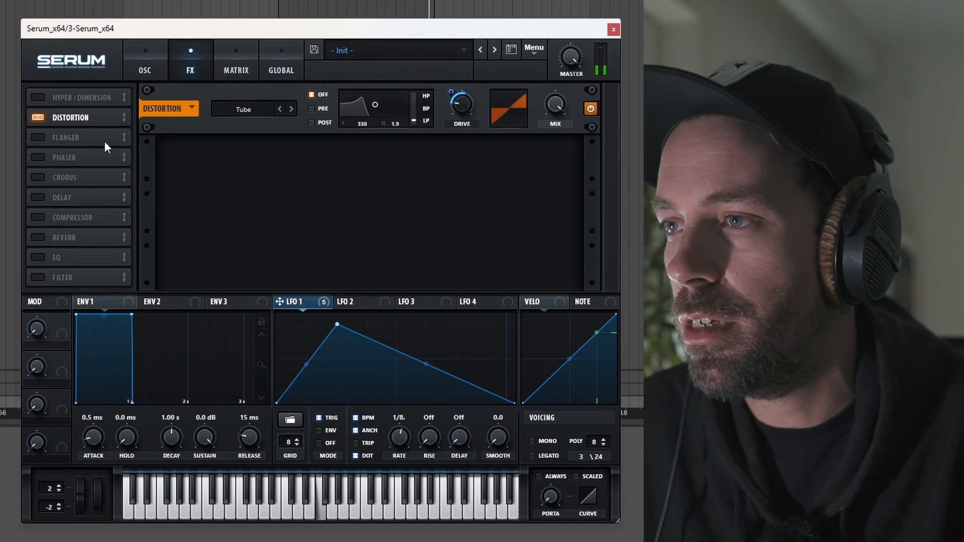
# Add a chorus at 22% mix with a 3349 Hz low-pass, followed by a compressor
pyautogui.click(39, 177)
pyautogui.moveTo(558, 163); pyautogui.dragTo(559, 169)
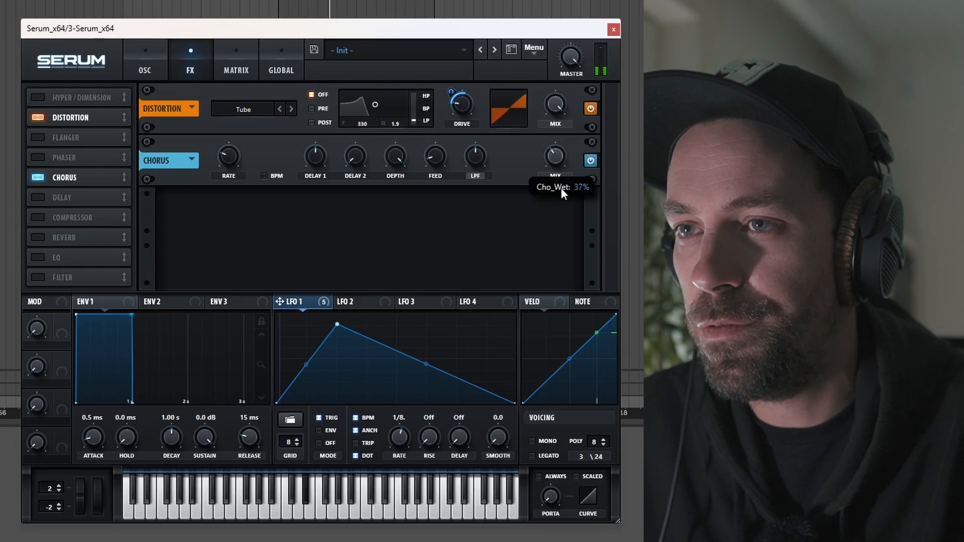
pyautogui.moveTo(480, 161); pyautogui.dragTo(478, 128)
pyautogui.moveTo(555, 151); pyautogui.dragTo(555, 179)
pyautogui.moveTo(470, 167); pyautogui.dragTo(470, 161)
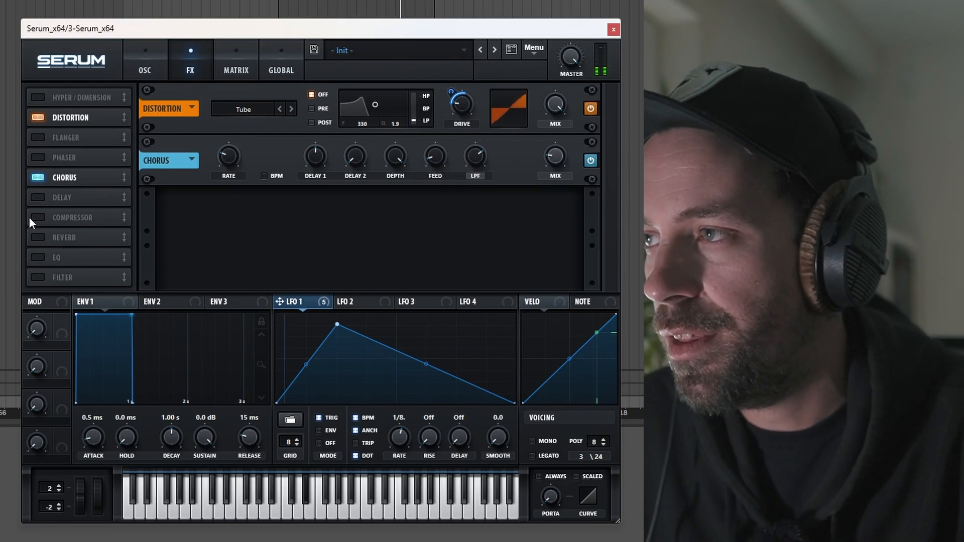
pyautogui.click(31, 218)
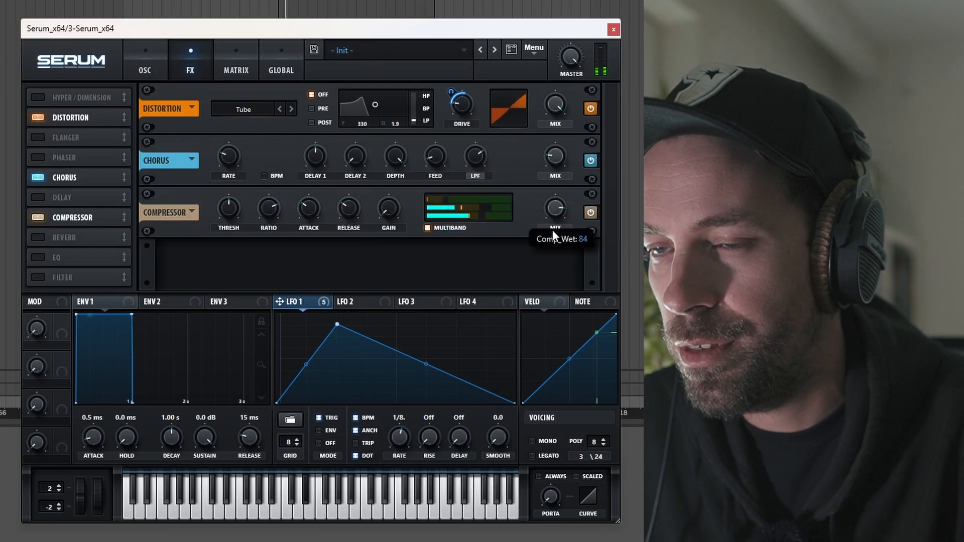
# Enable Serum's EQ and turn its second band into a deep peak cut at 146 Hz
pyautogui.moveTo(552, 214)
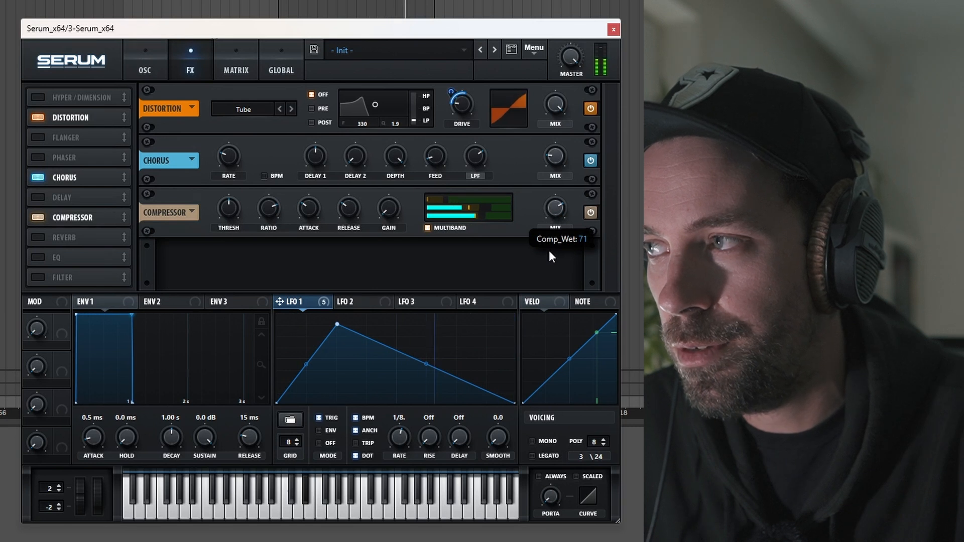
pyautogui.click(40, 256)
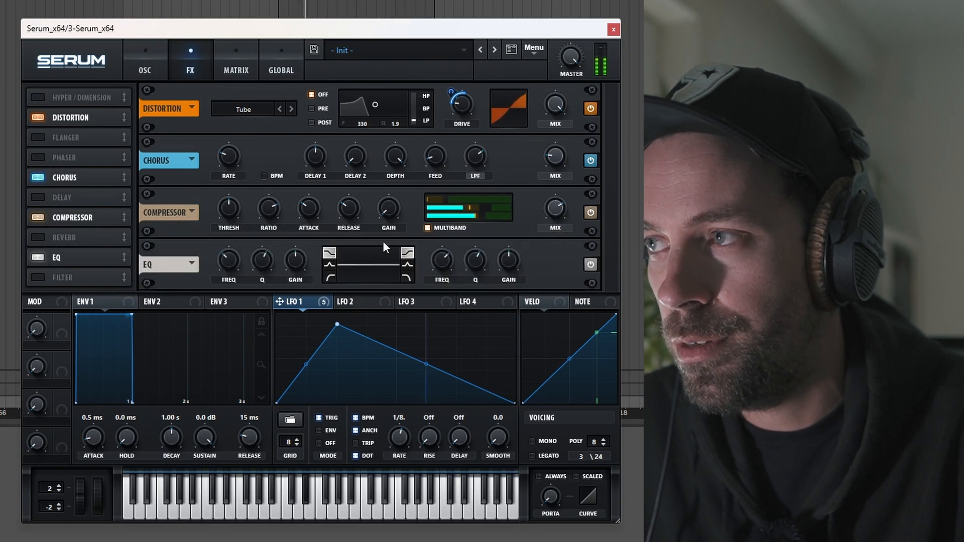
pyautogui.moveTo(508, 261); pyautogui.dragTo(508, 267)
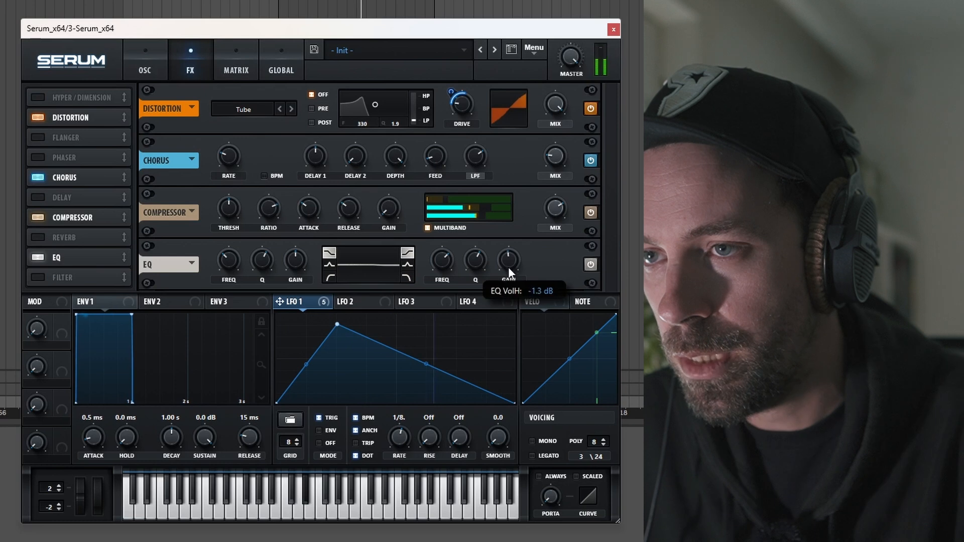
pyautogui.click(405, 266)
pyautogui.moveTo(440, 264); pyautogui.dragTo(441, 327)
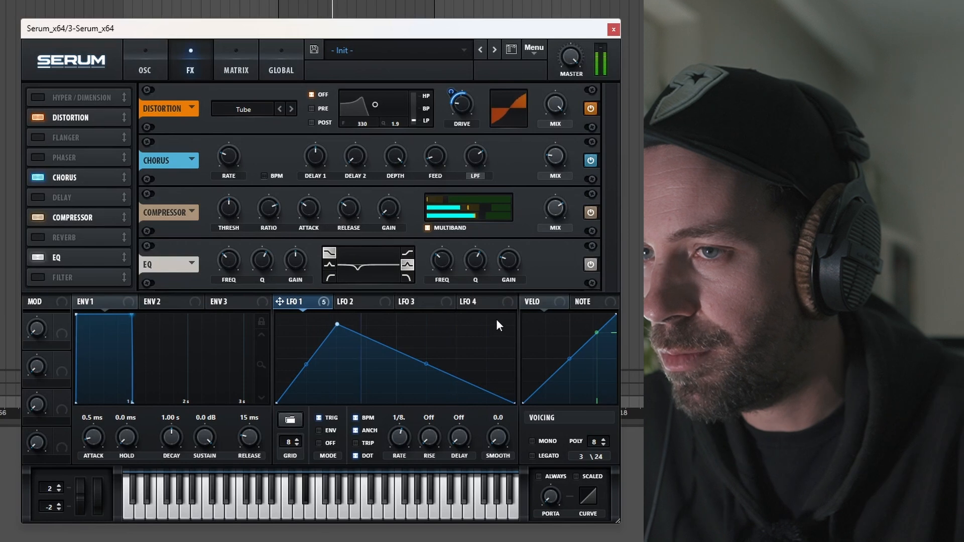
pyautogui.moveTo(508, 273); pyautogui.dragTo(507, 297)
pyautogui.moveTo(446, 269); pyautogui.dragTo(469, 227)
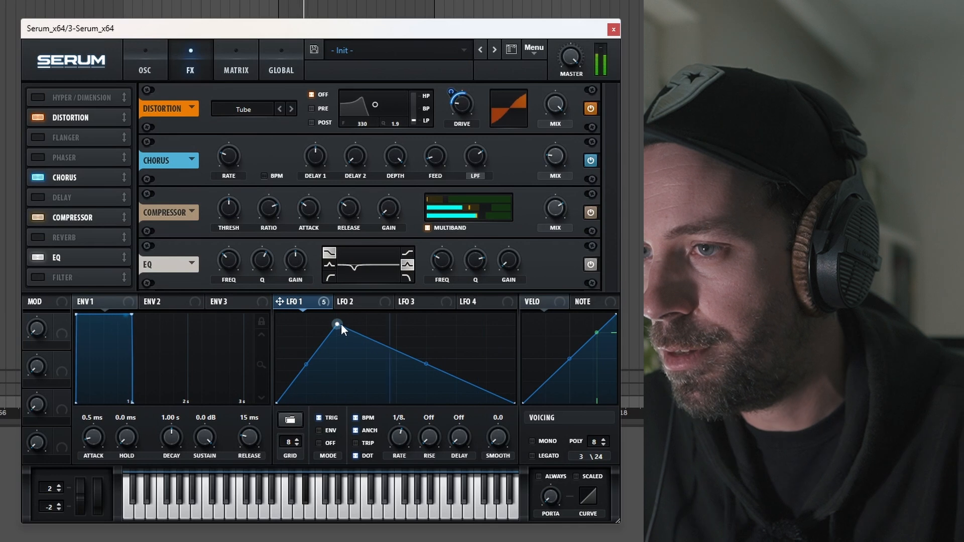
# Bend the LFO 1 fall into a curve and lengthen Envelope 1's release to 51 ms
pyautogui.moveTo(427, 362); pyautogui.dragTo(426, 355)
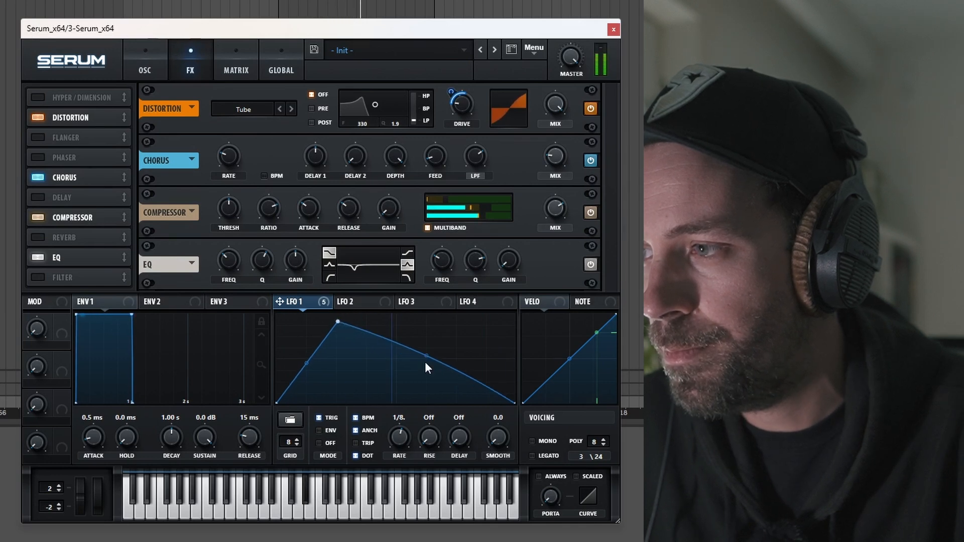
pyautogui.click(148, 61)
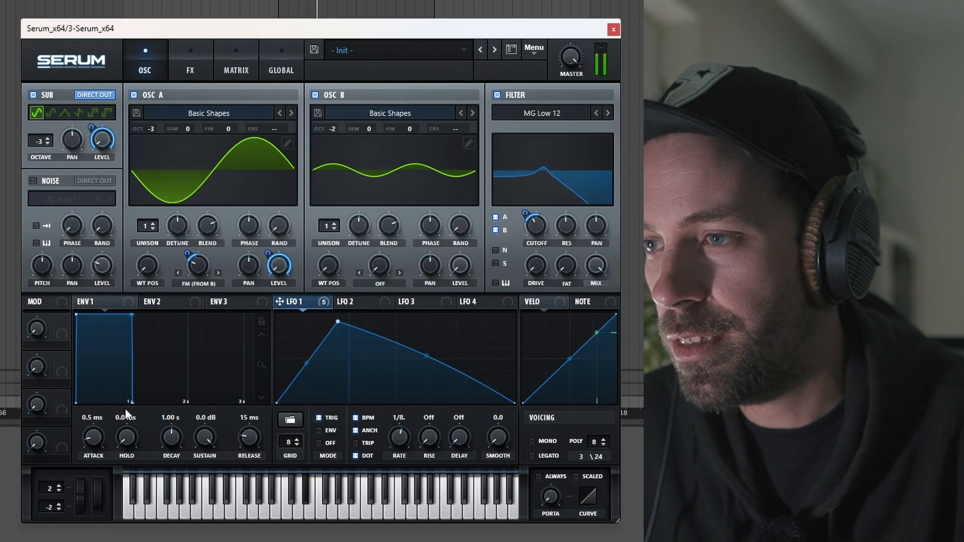
pyautogui.moveTo(133, 404); pyautogui.dragTo(135, 403)
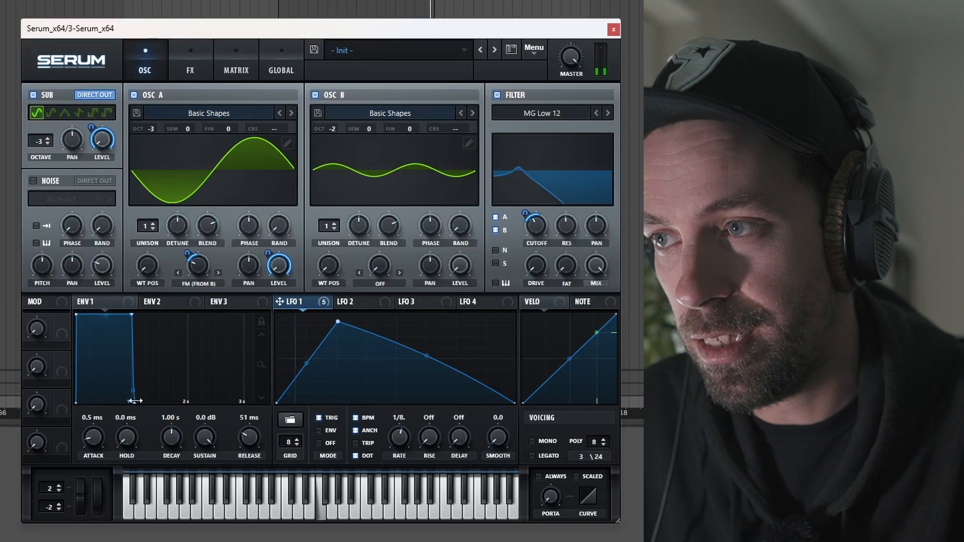
# Set portamento to ALWAYS and bring up Trash 2
pyautogui.moveTo(550, 495)
pyautogui.click(538, 476)
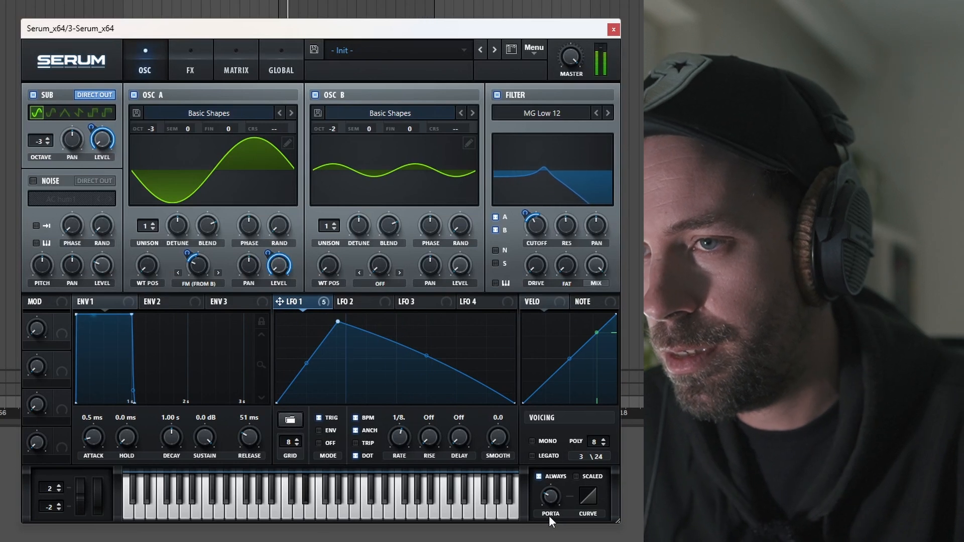
pyautogui.moveTo(538, 225)
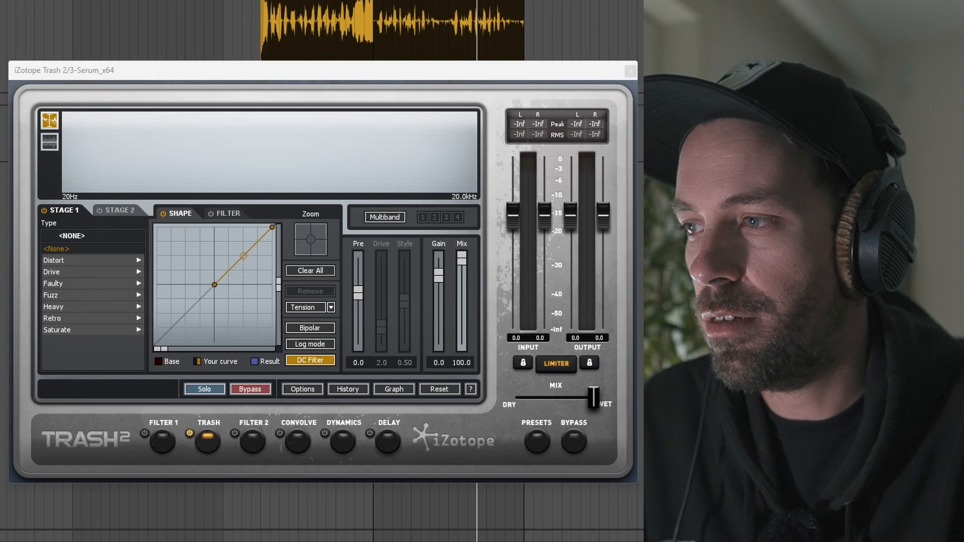
# With the bass playing, bend the Trash 2 shaping curve into an S-shape for saturation
pyautogui.moveTo(360, 80); pyautogui.dragTo(588, 62)
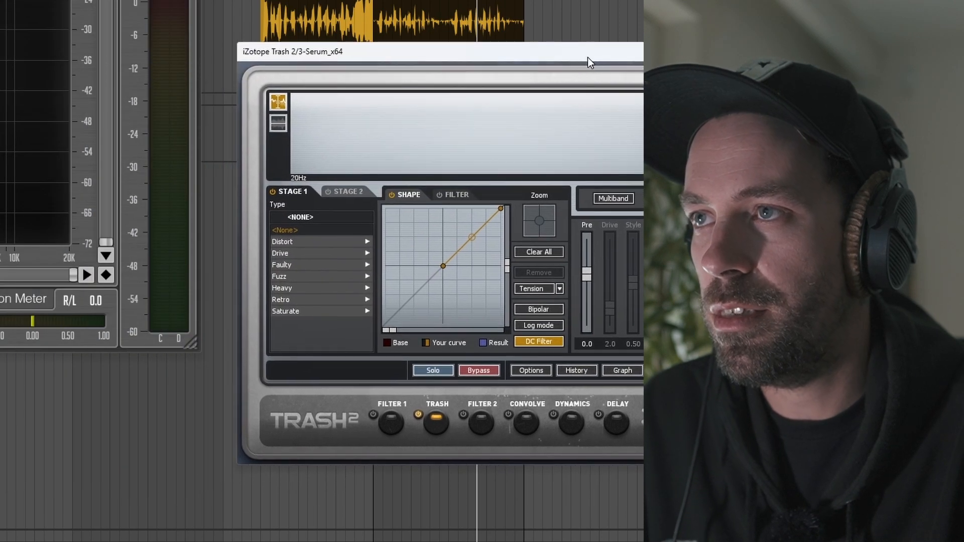
pyautogui.moveTo(56, 0); pyautogui.dragTo(87, 37)
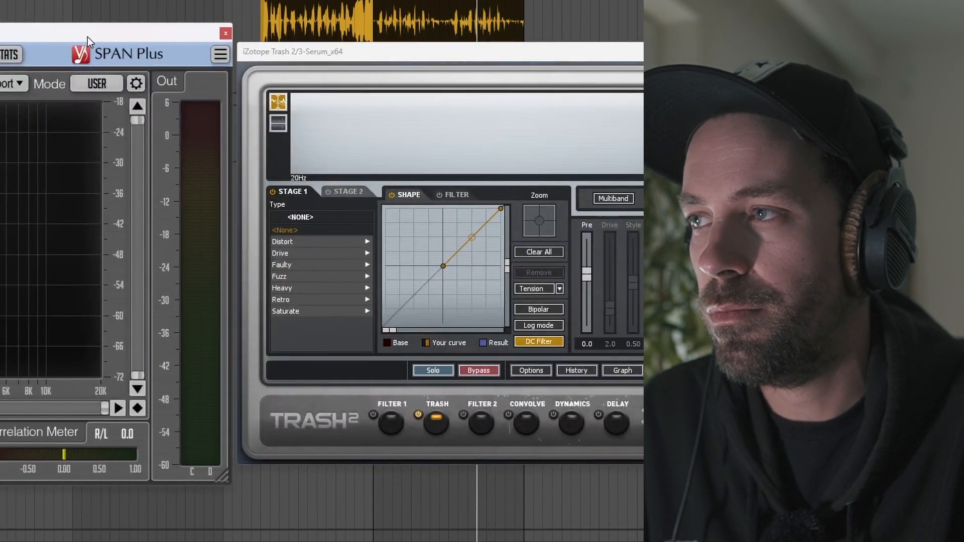
pyautogui.press('space')
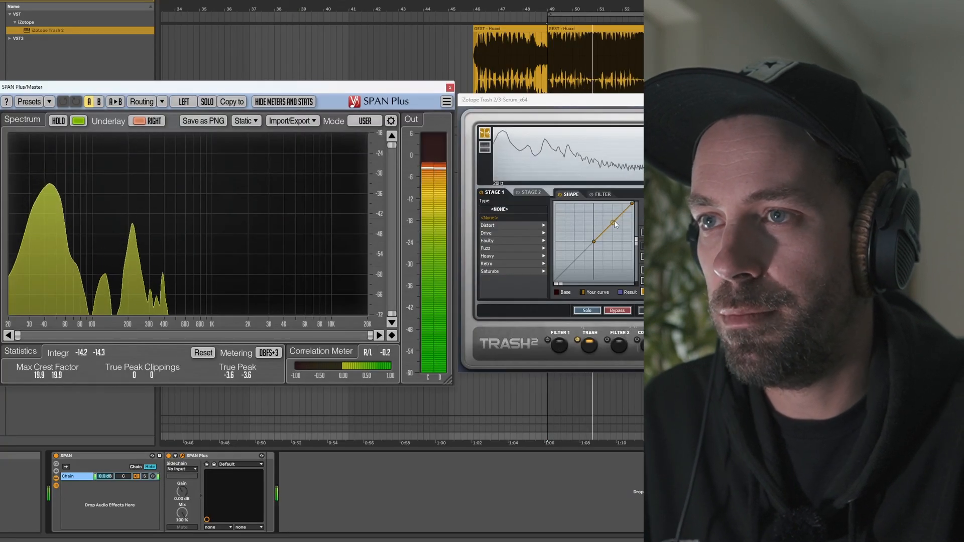
pyautogui.moveTo(613, 222); pyautogui.dragTo(609, 210)
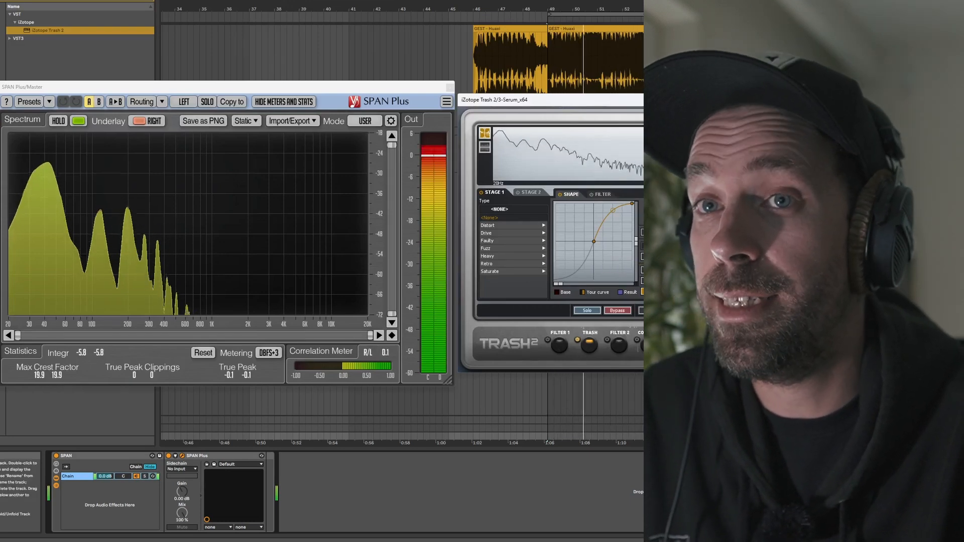
# Show the Serum track's effect chain and close the Trash 2 and SPAN Plus windows
pyautogui.click(702, 397)
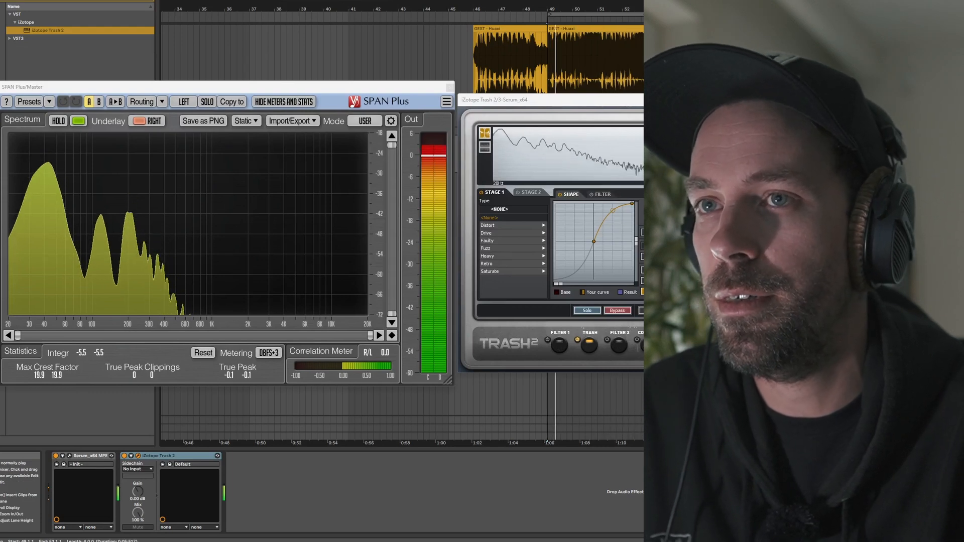
pyautogui.click(874, 100)
pyautogui.click(450, 88)
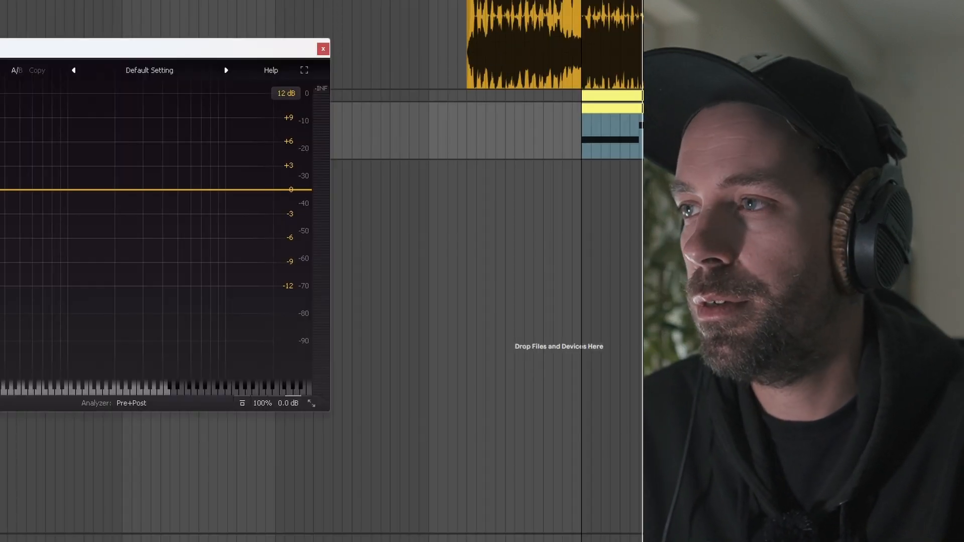
# In Pro-Q 3, add a narrow high band near 11 kHz cut about 11 dB
pyautogui.press('space')
pyautogui.moveTo(29, 53); pyautogui.dragTo(310, 93)
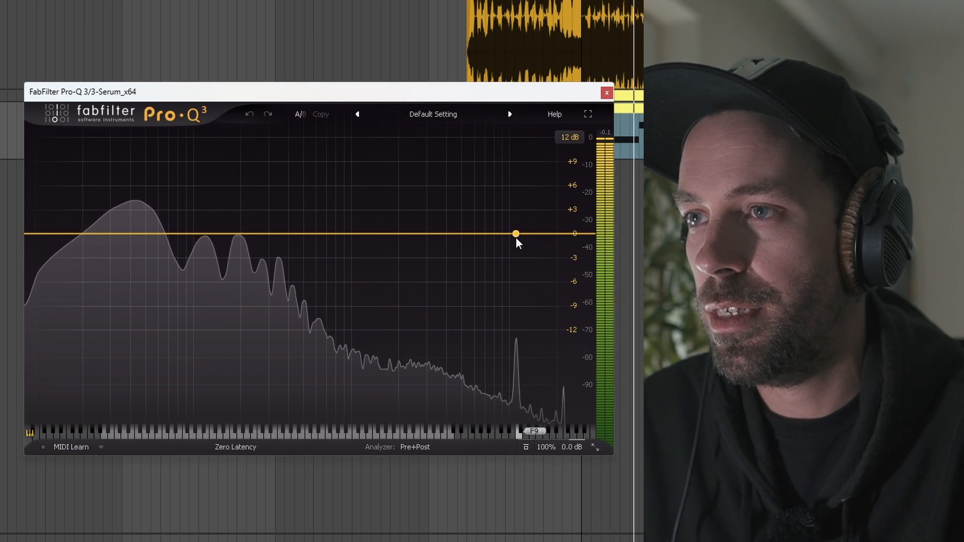
pyautogui.moveTo(520, 235)
pyautogui.mouseDown()
pyautogui.moveTo(513, 252)
pyautogui.moveTo(518, 236)
pyautogui.mouseUp()
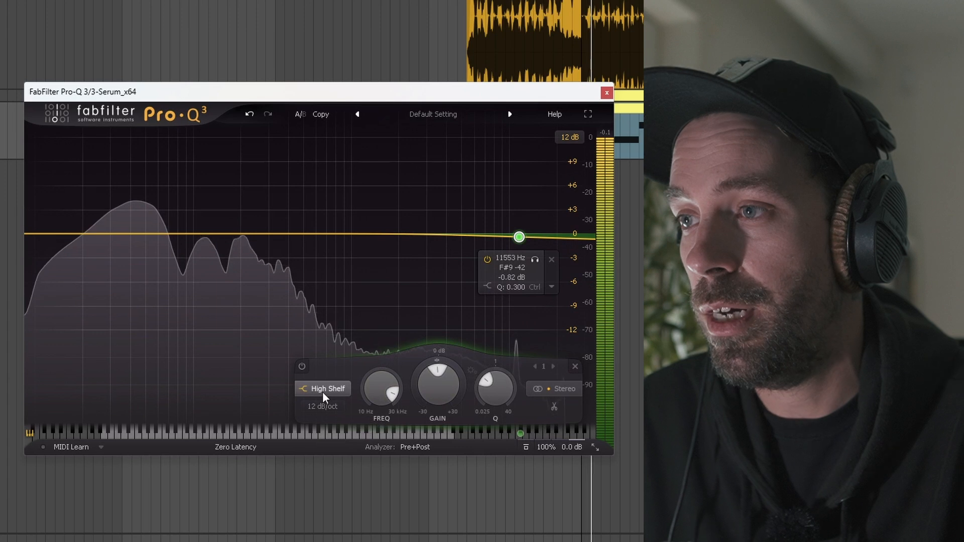
pyautogui.scroll(-4, 324, 392)
pyautogui.scroll(7, 323, 391)
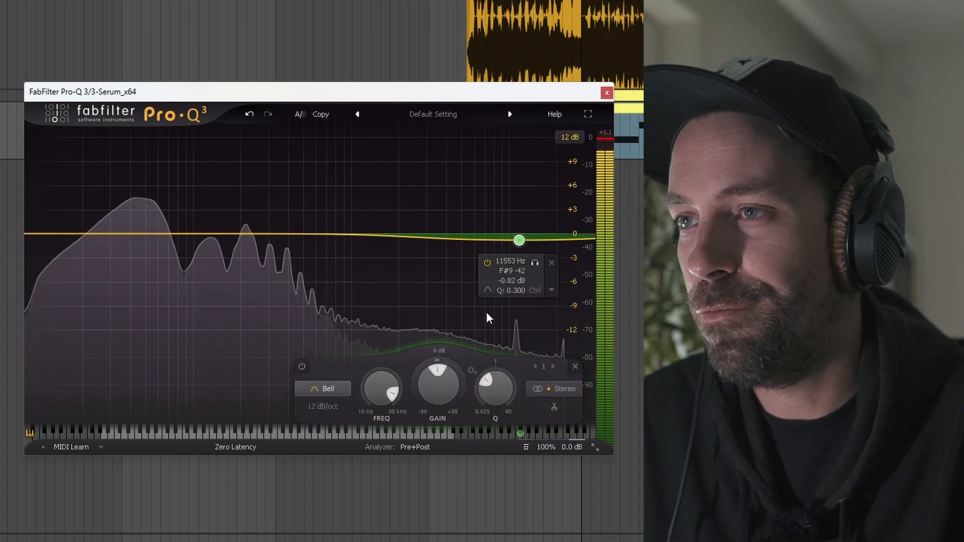
pyautogui.moveTo(518, 240); pyautogui.dragTo(518, 320)
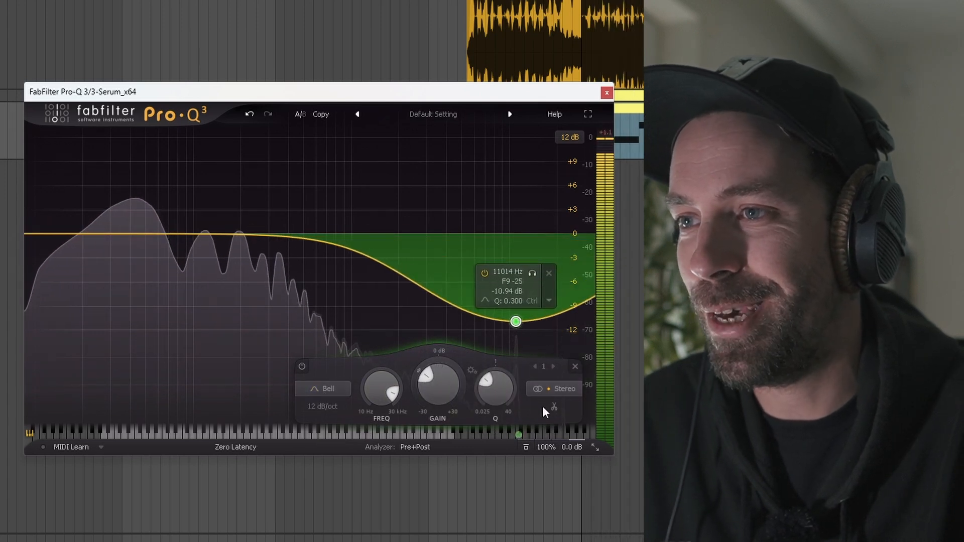
pyautogui.scroll(15, 518, 321)
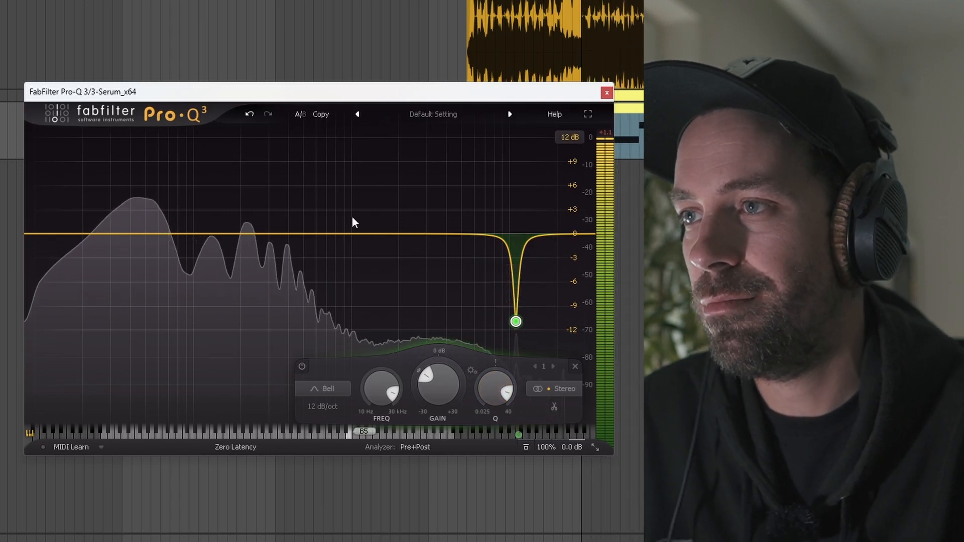
# Add a second bell cut of -11.27 dB at about 421 Hz, Q 4.557, then close Pro-Q 3
pyautogui.moveTo(311, 239); pyautogui.dragTo(321, 326)
pyautogui.moveTo(379, 394); pyautogui.dragTo(380, 380)
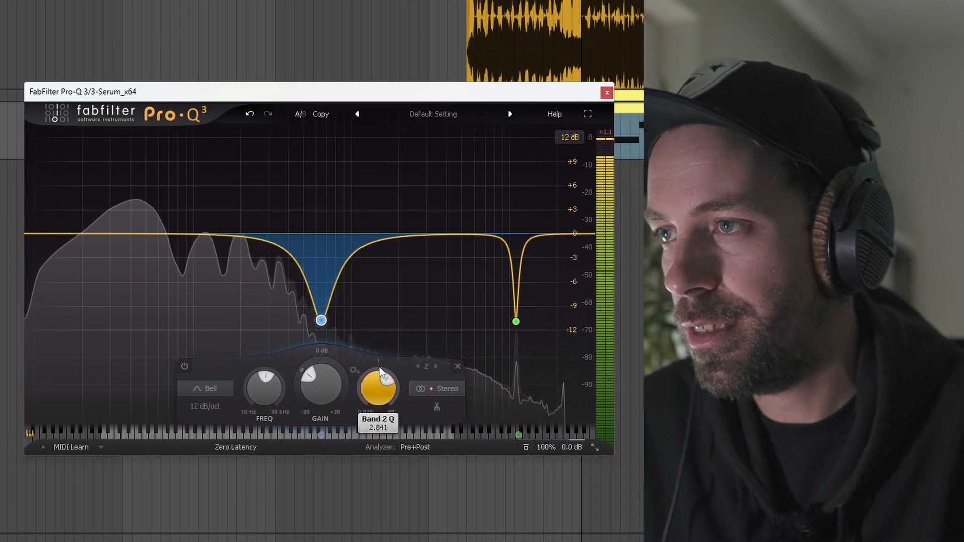
pyautogui.moveTo(322, 320); pyautogui.dragTo(294, 332)
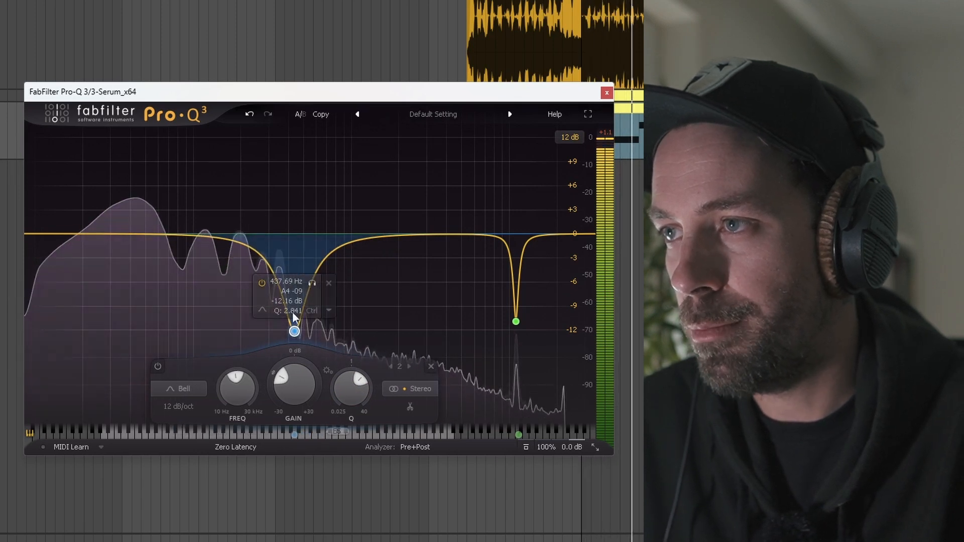
pyautogui.moveTo(353, 388); pyautogui.dragTo(353, 372)
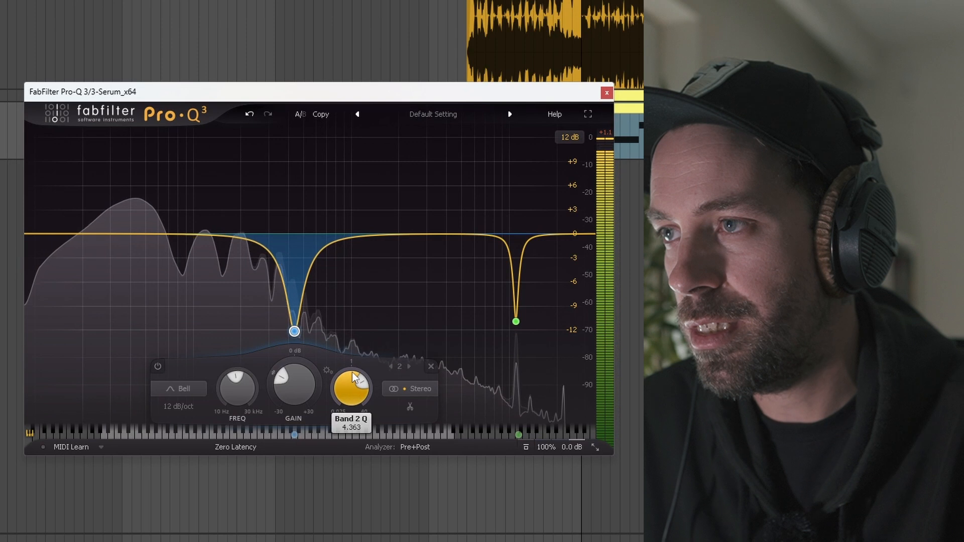
pyautogui.moveTo(295, 331); pyautogui.dragTo(291, 325)
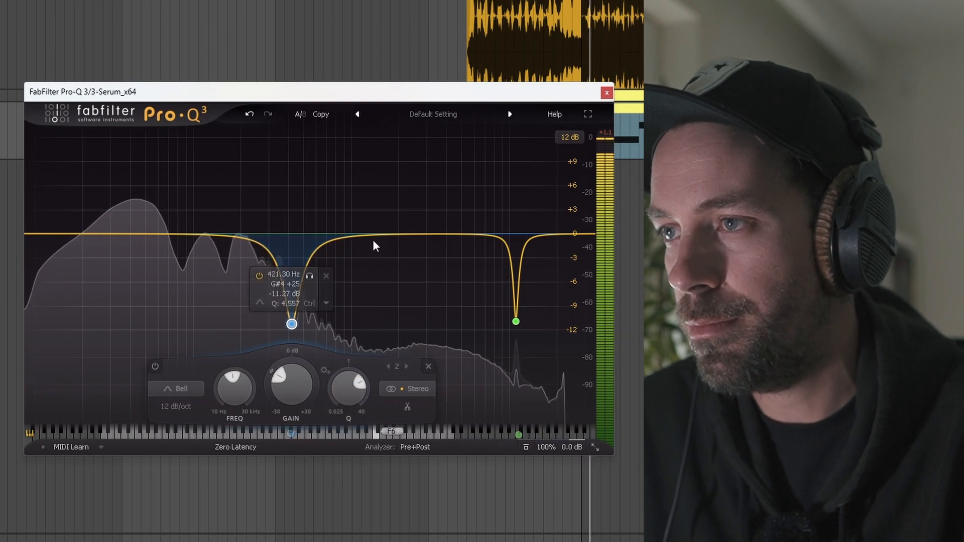
pyautogui.click(606, 92)
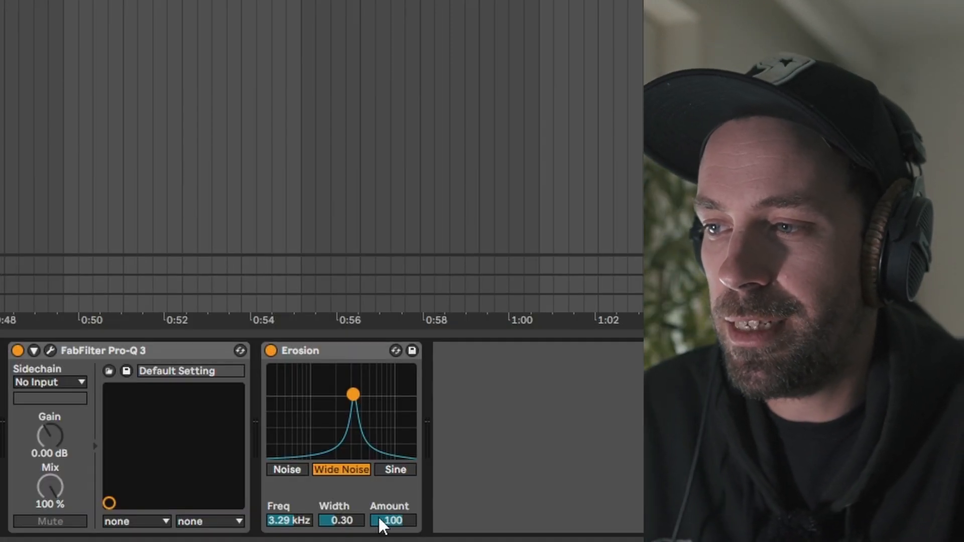
# Set Erosion's Wide Noise to Width 1.51, 8.69 kHz, Amount 60.2, then switch Erosion off
pyautogui.moveTo(341, 521); pyautogui.dragTo(361, 485)
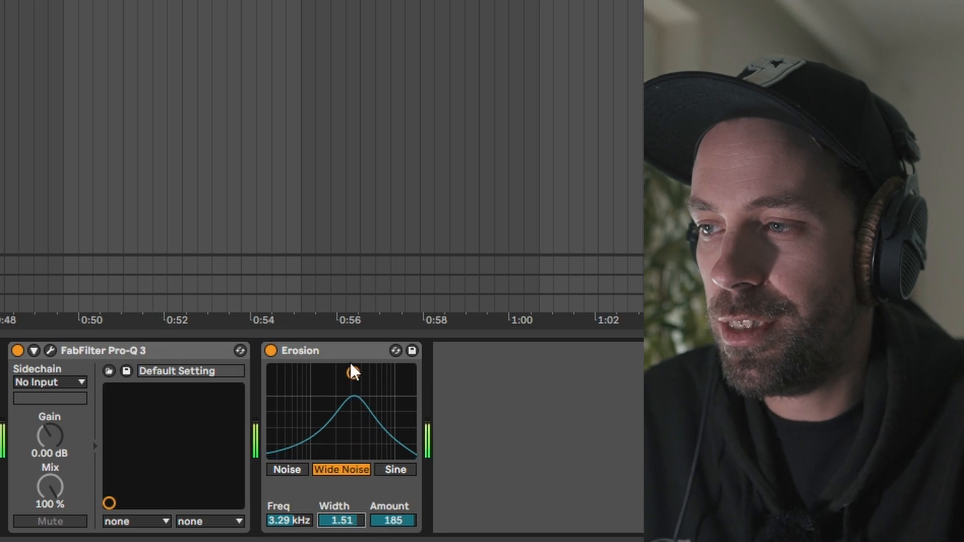
pyautogui.moveTo(393, 386); pyautogui.dragTo(389, 394)
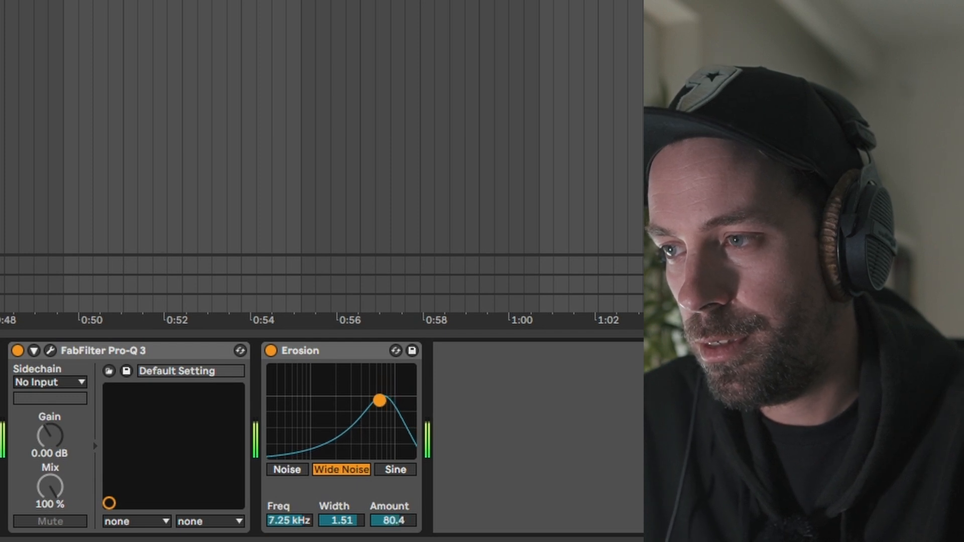
pyautogui.moveTo(336, 394); pyautogui.dragTo(340, 394)
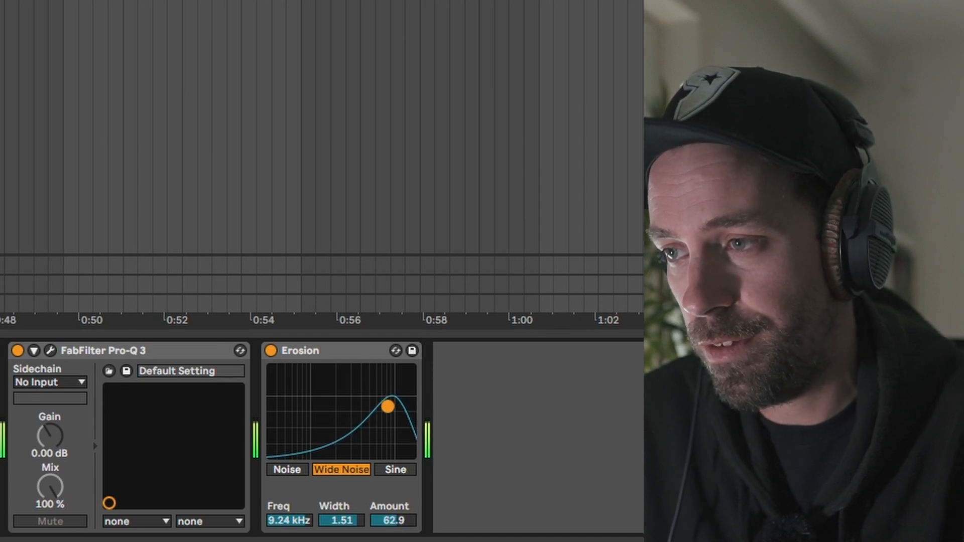
pyautogui.click(271, 350)
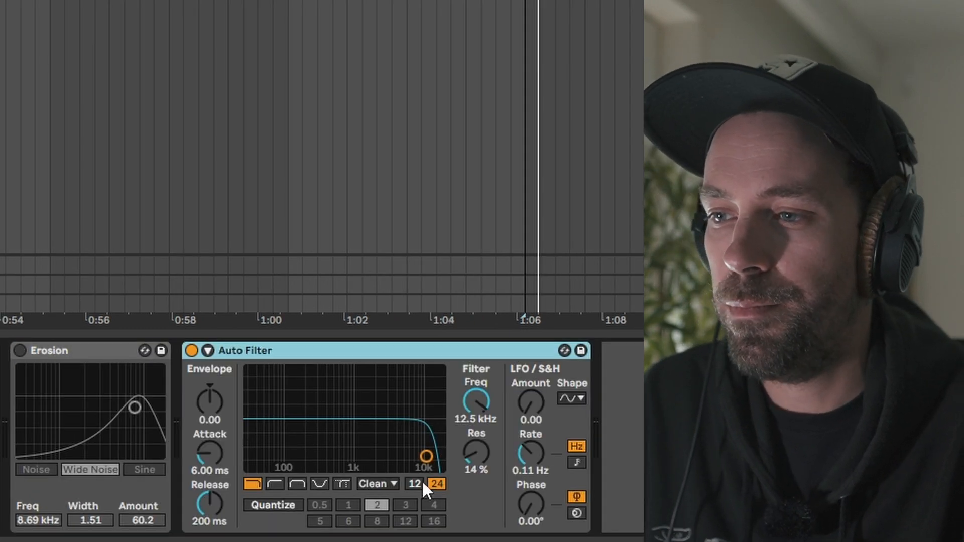
# While the bass plays, sweep the Auto Filter low-pass cutoff to 658 Hz with 0% resonance
pyautogui.moveTo(426, 455)
pyautogui.mouseDown()
pyautogui.moveTo(314, 466)
pyautogui.moveTo(314, 455)
pyautogui.moveTo(343, 467)
pyautogui.mouseUp()
pyautogui.press('space')
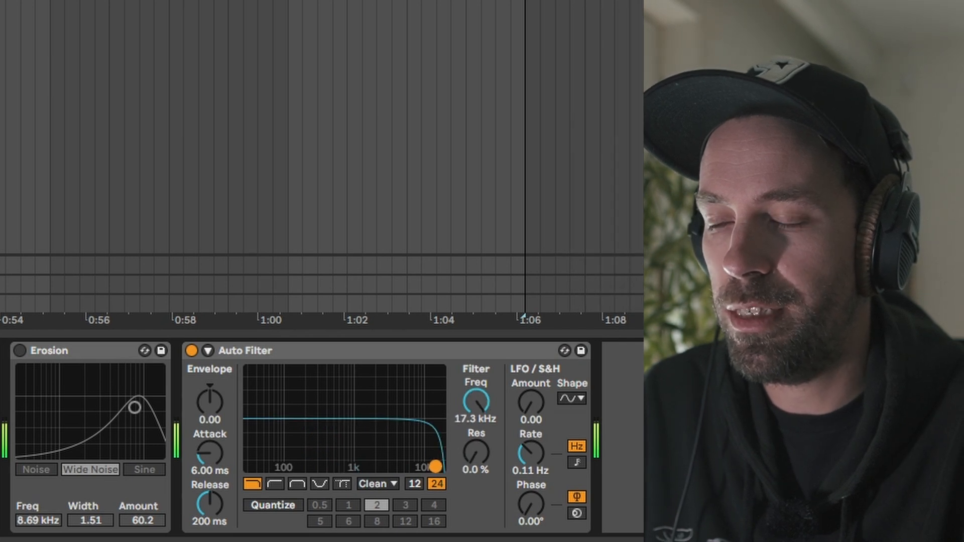
pyautogui.moveTo(344, 465); pyautogui.dragTo(342, 465)
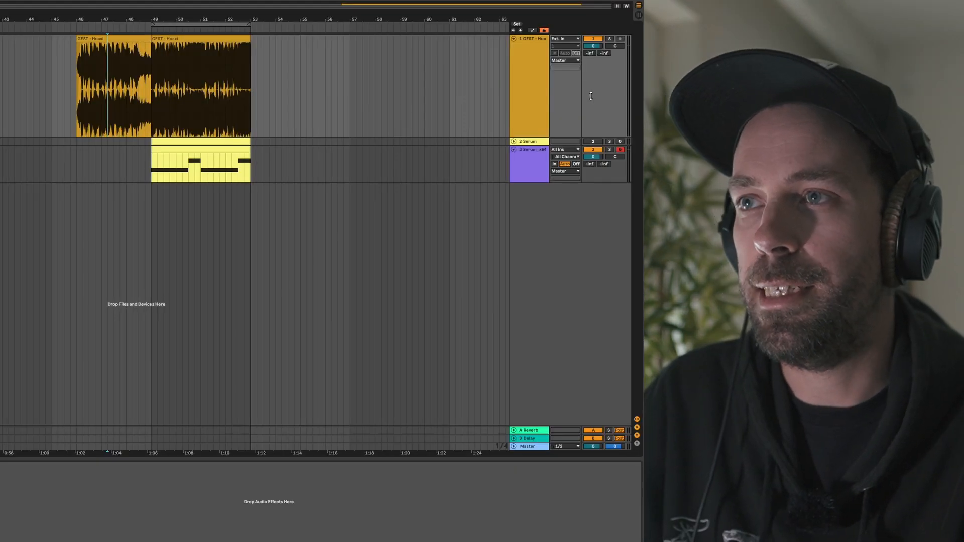
# Lower the reference track volume to -3.0 dB, then solo and unsolo the Serum bass to compare
pyautogui.press('space')
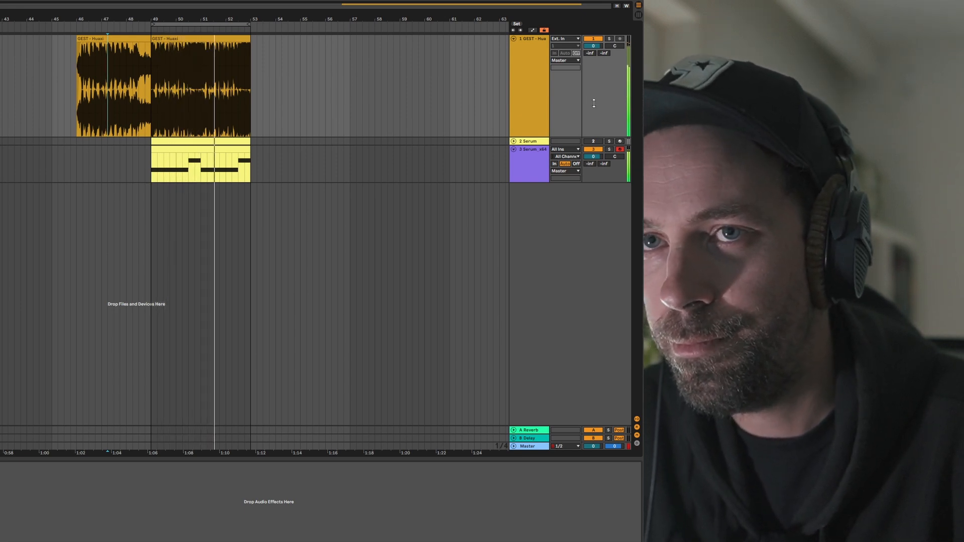
pyautogui.press('space')
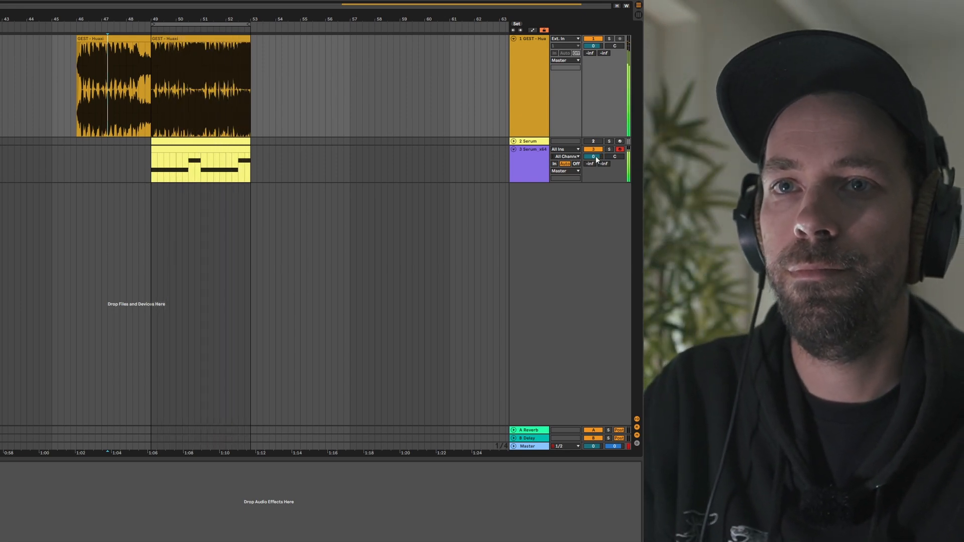
pyautogui.moveTo(594, 47); pyautogui.dragTo(591, 52)
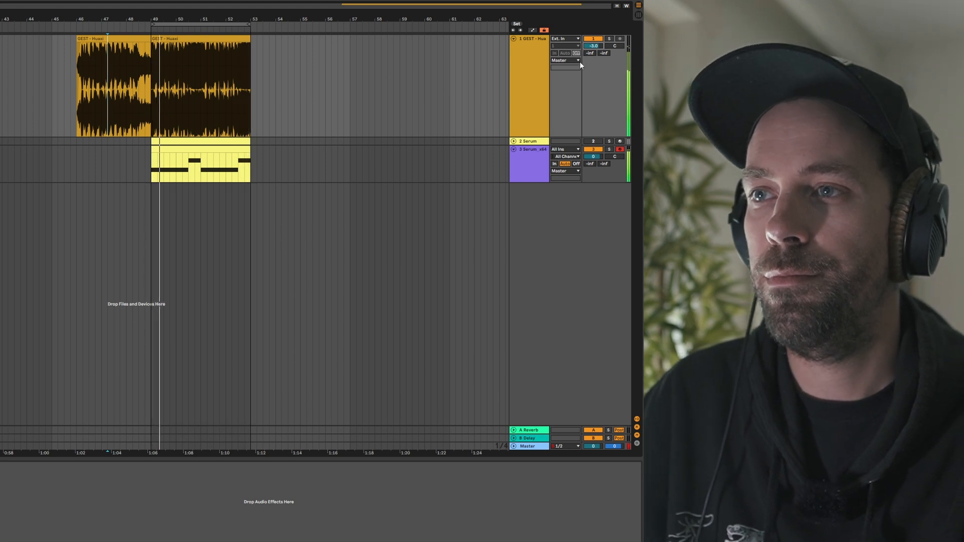
pyautogui.click(609, 149)
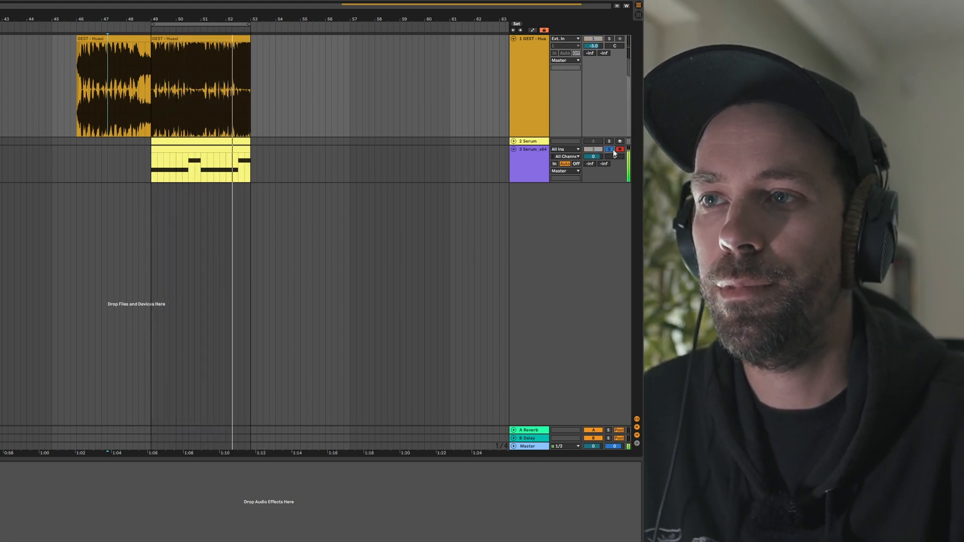
pyautogui.click(609, 149)
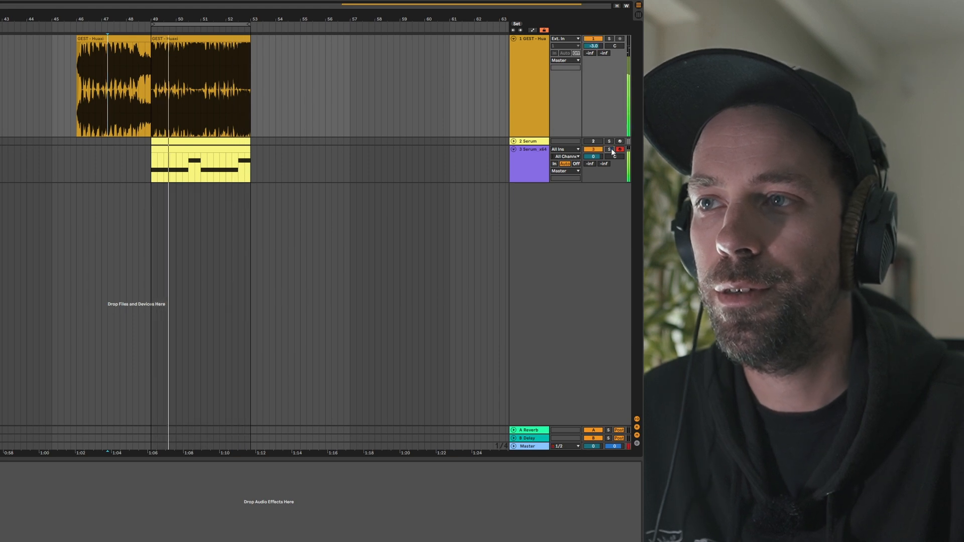